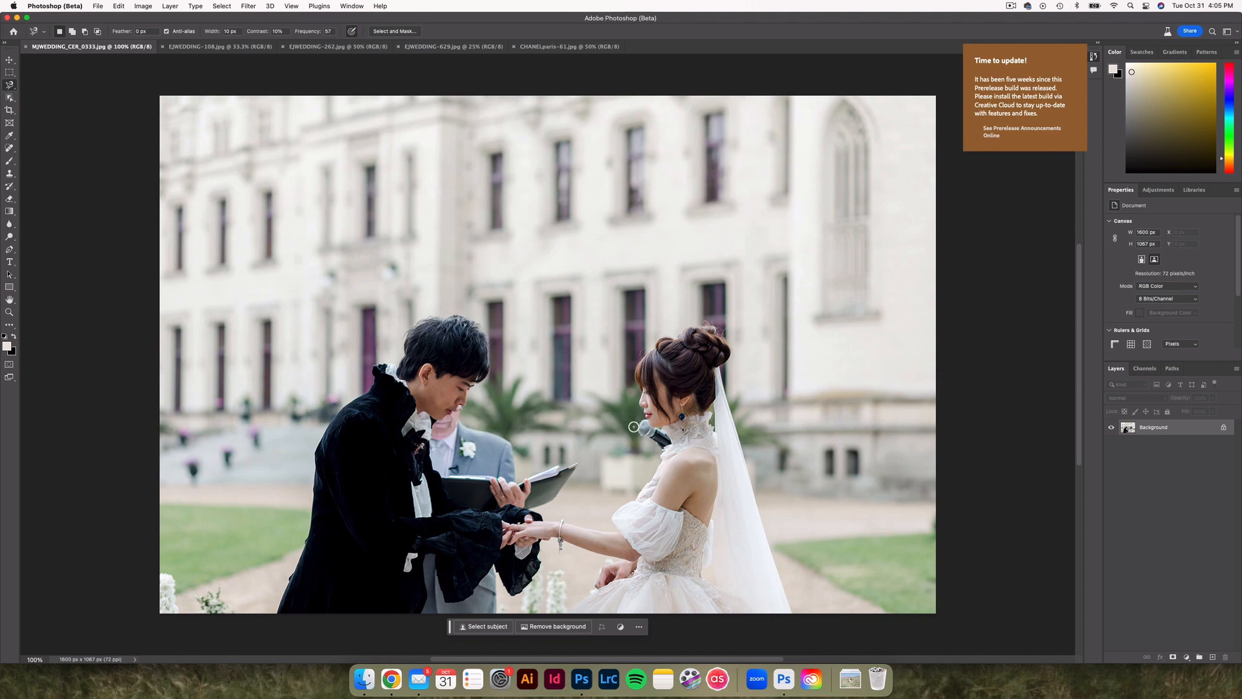
left_click(496, 630)
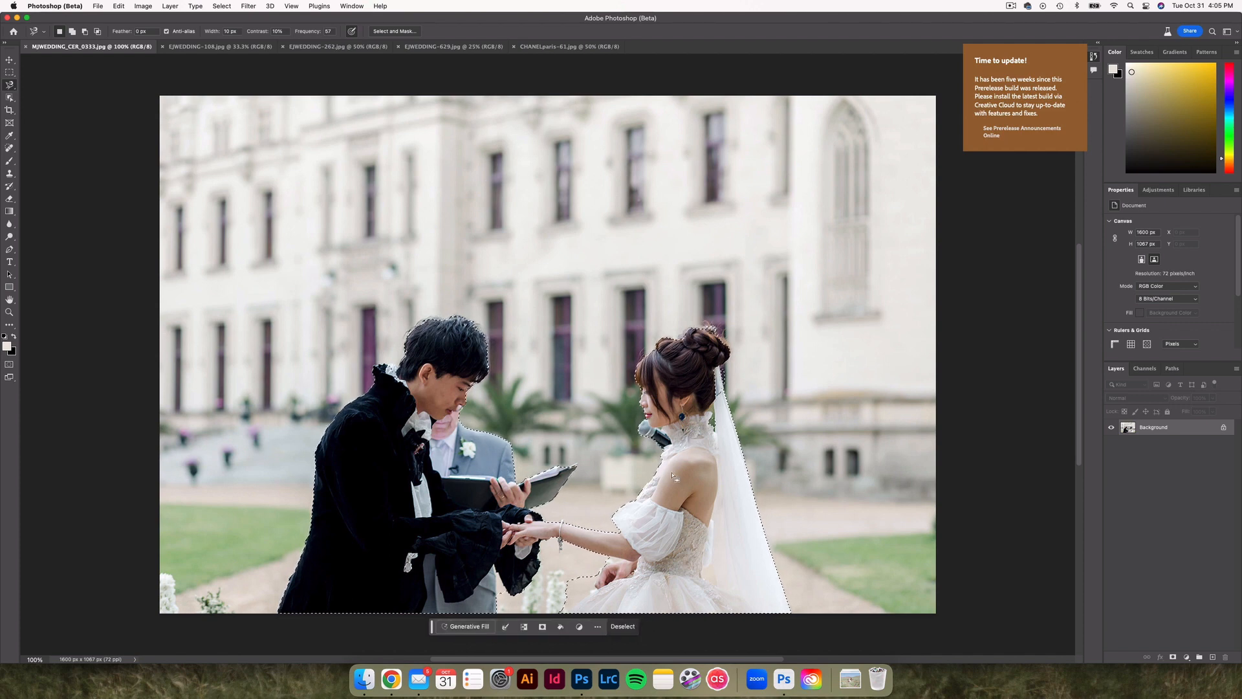
left_click(625, 631)
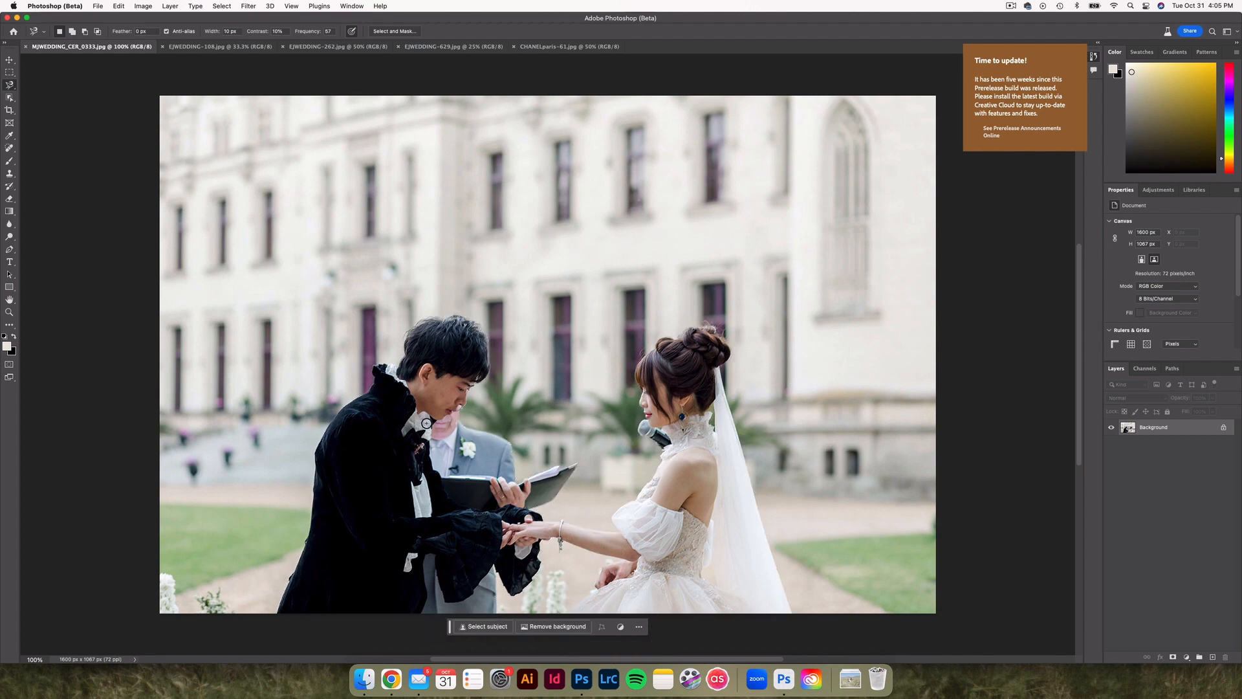
left_click(459, 407)
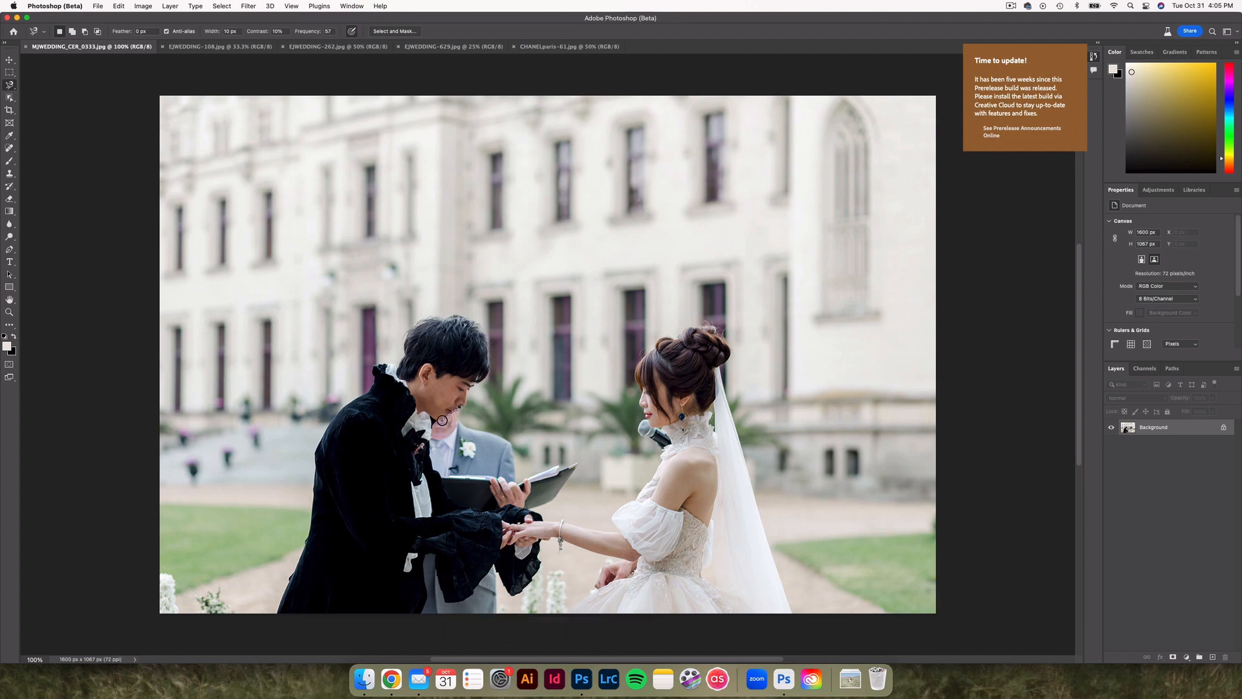
key("Escape")
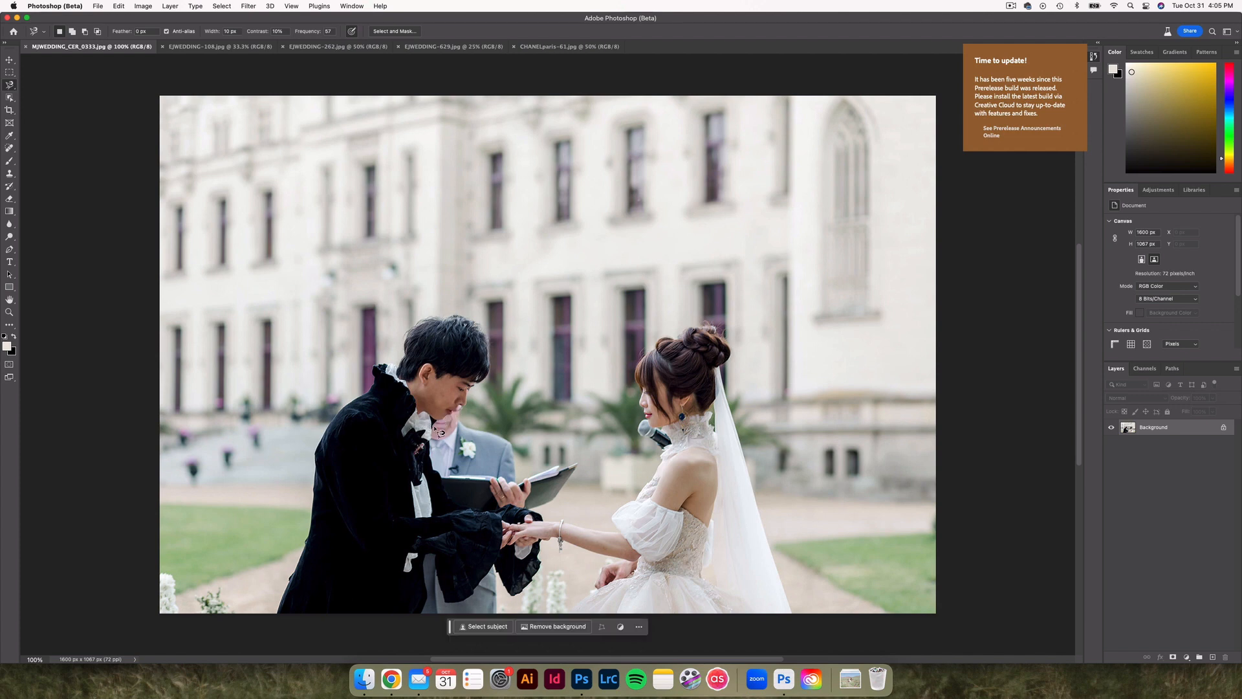
Trace the officiant's head, grey jacket and open folder between the couple with the Magnetic Lasso Tool and close the selection
left_click(10, 86)
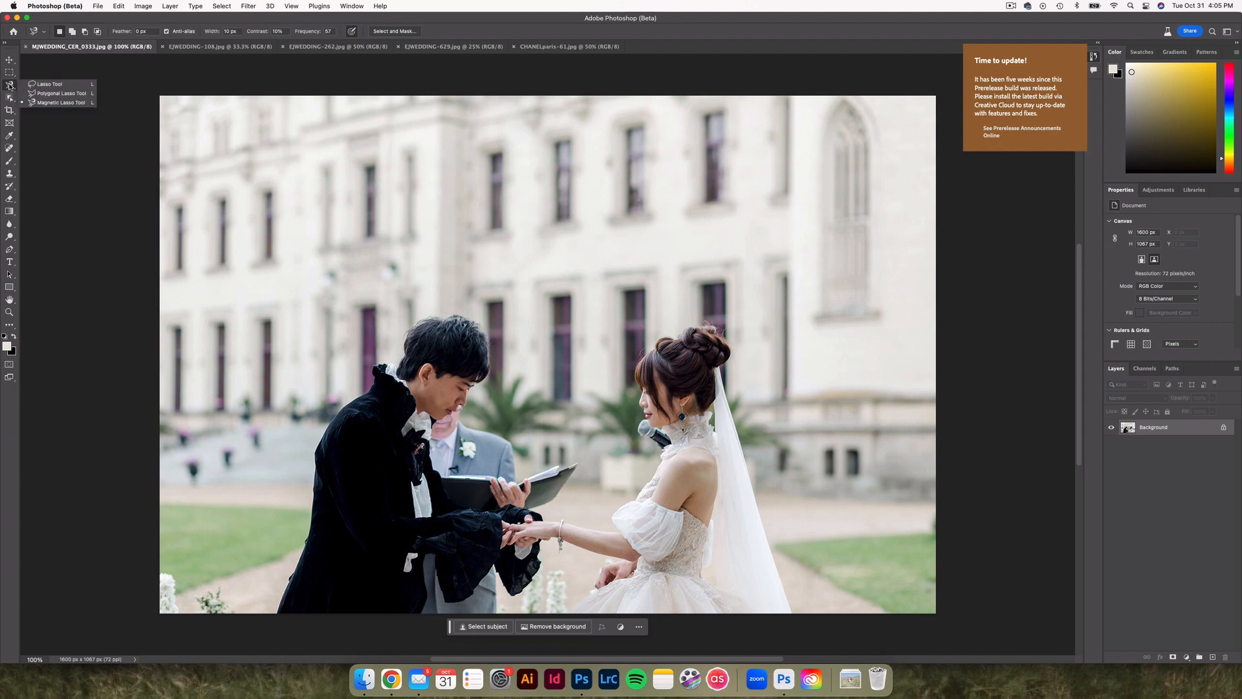
left_click(48, 102)
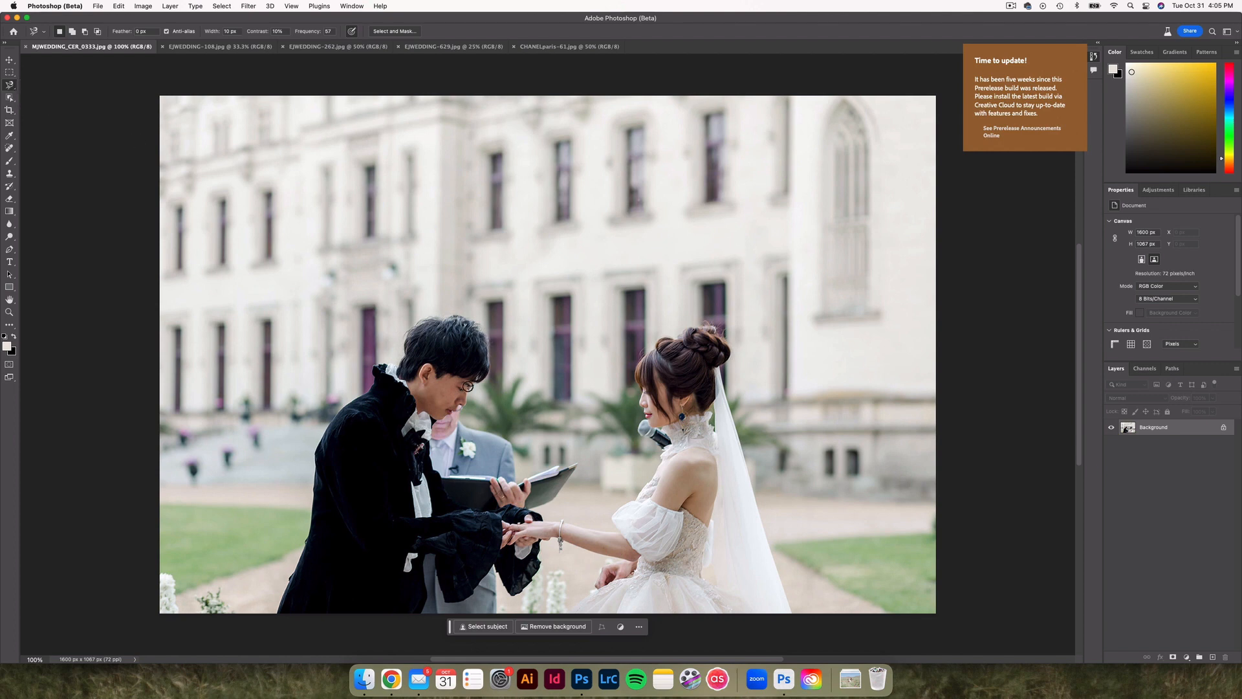
left_click(462, 405)
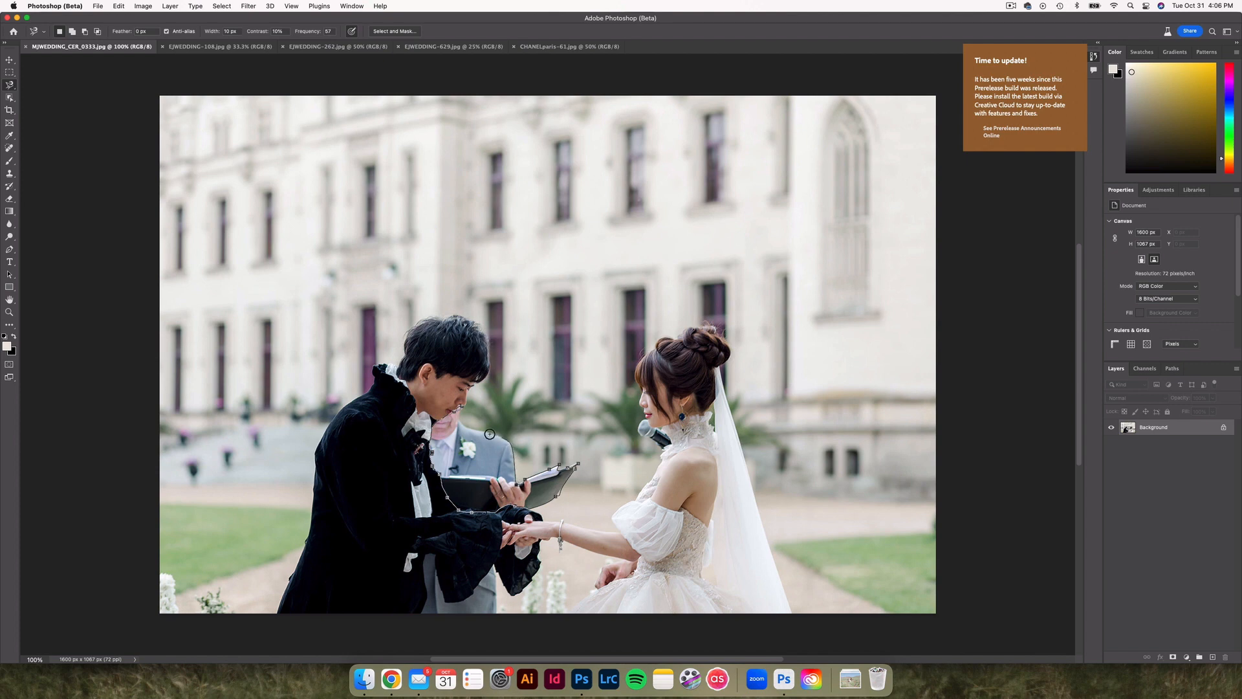
left_click(462, 411)
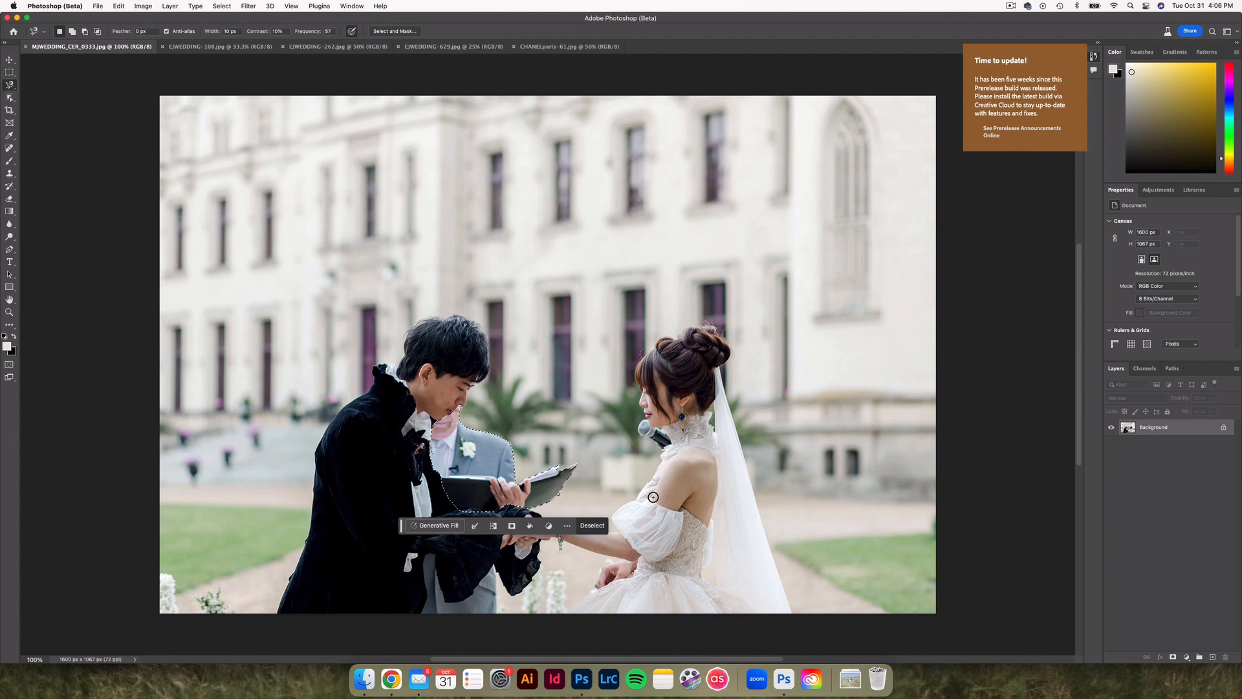
Add the microphone below the bride's chin to the existing selection
key("shift")
left_click(662, 450, "shift")
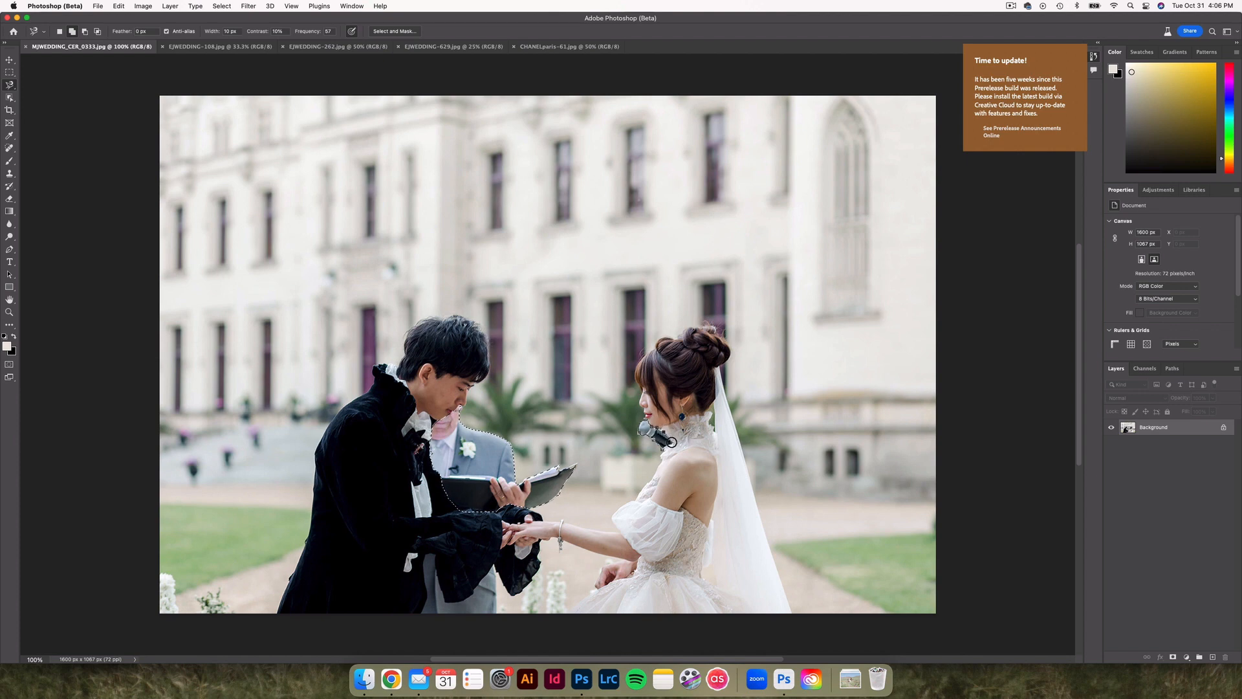
key("Escape")
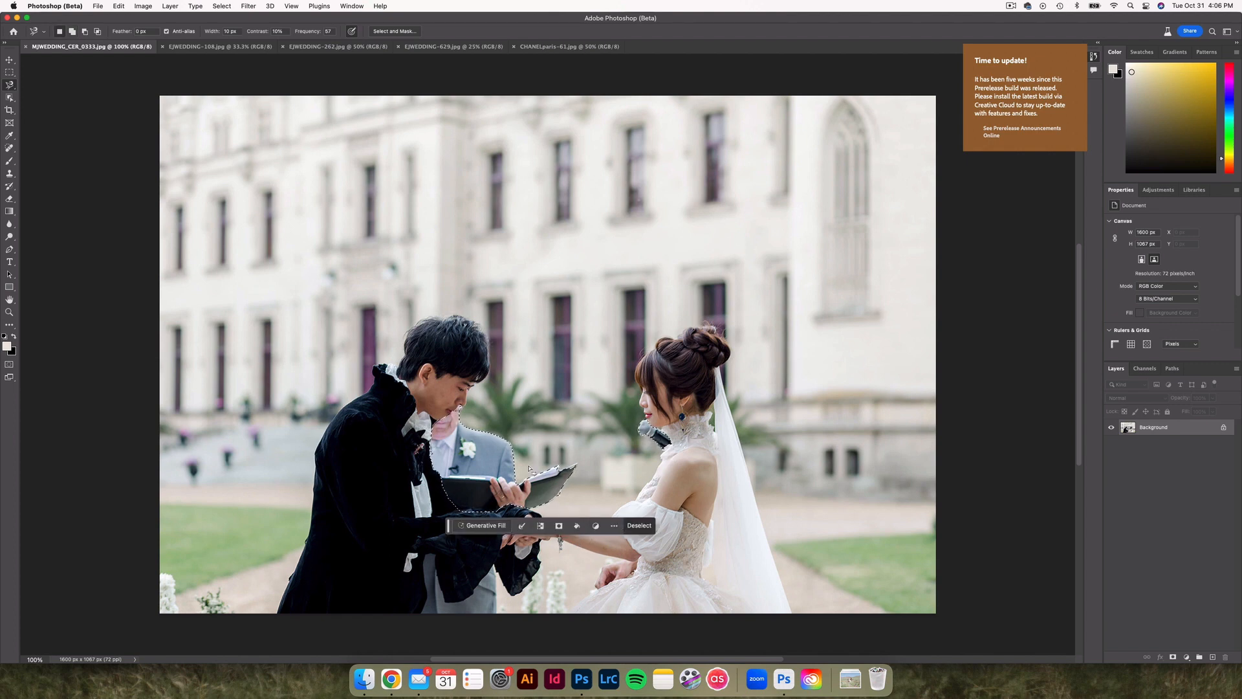
Add the officiant's lower body below the groom's sleeves, down to the photo's edge, to the selection
key("shift")
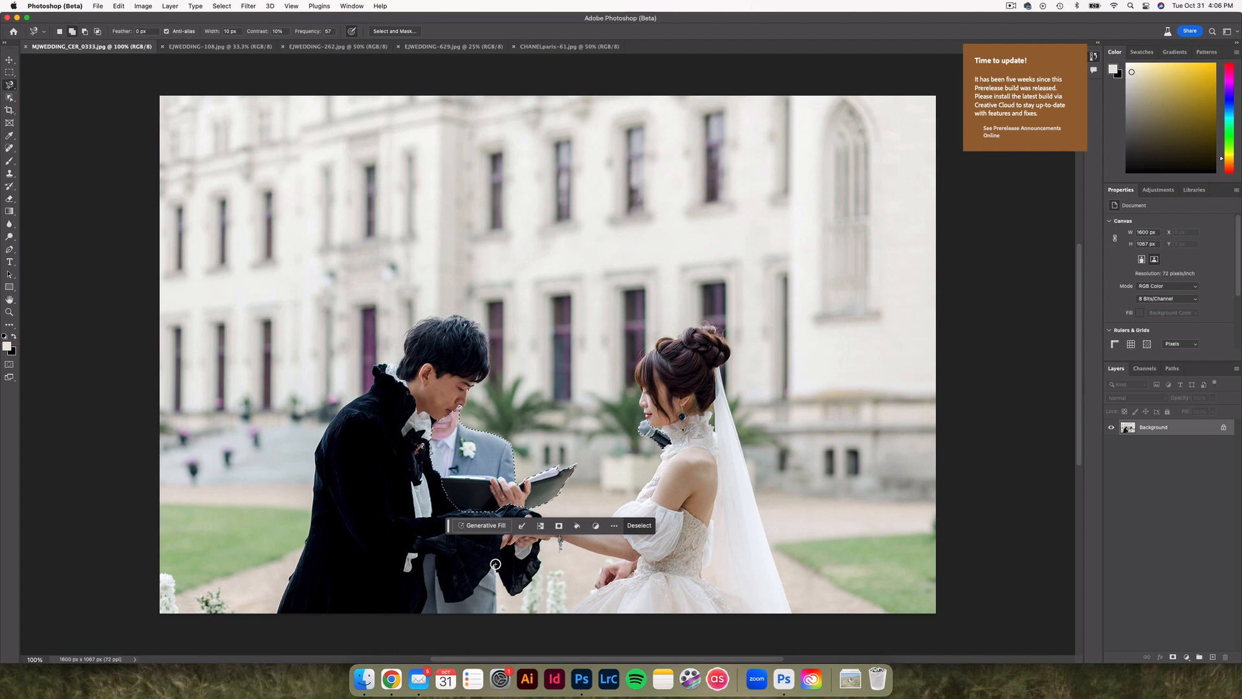
left_click(493, 564, "shift")
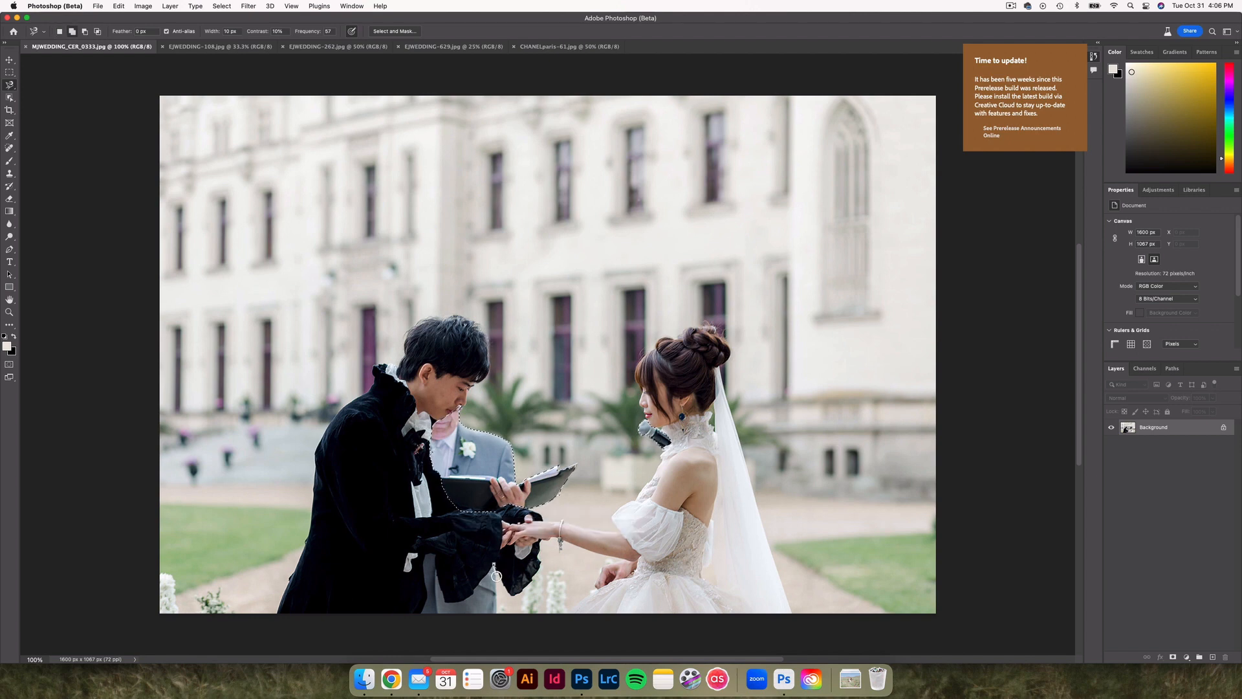
left_click(498, 616)
left_click(422, 614)
left_click(495, 566)
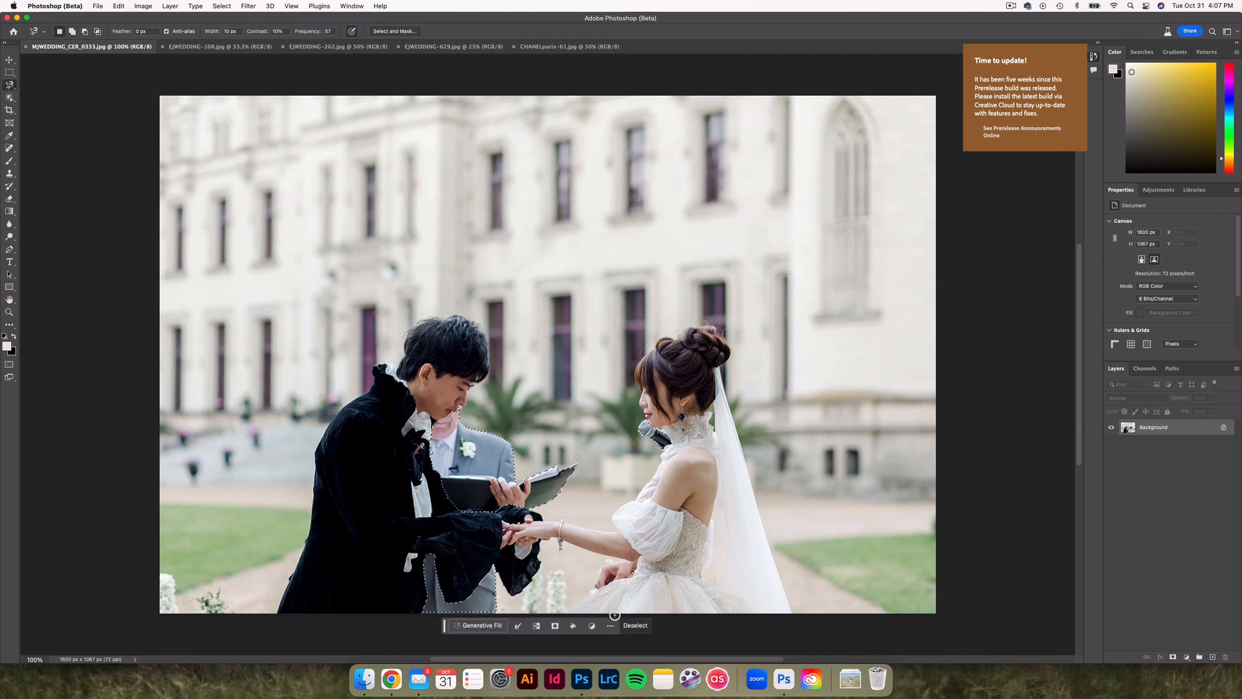
Run Generative Fill on the selection without a prompt and browse the generated variations
left_click(473, 626)
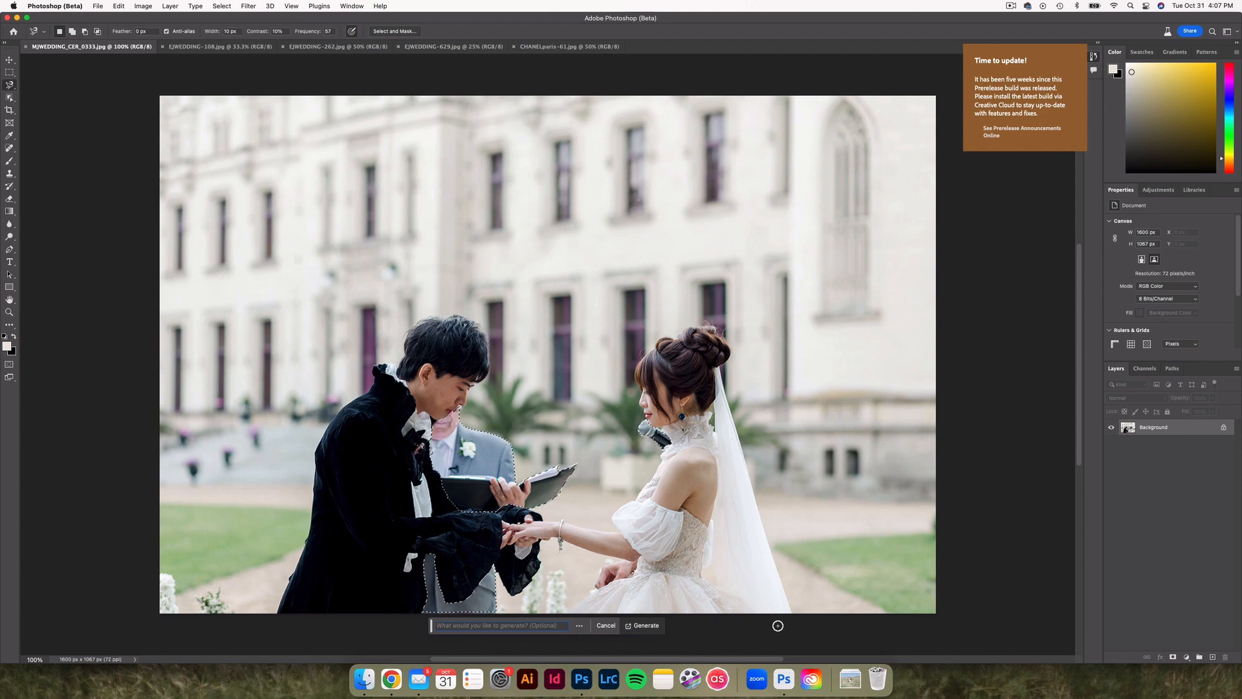
left_click(637, 626)
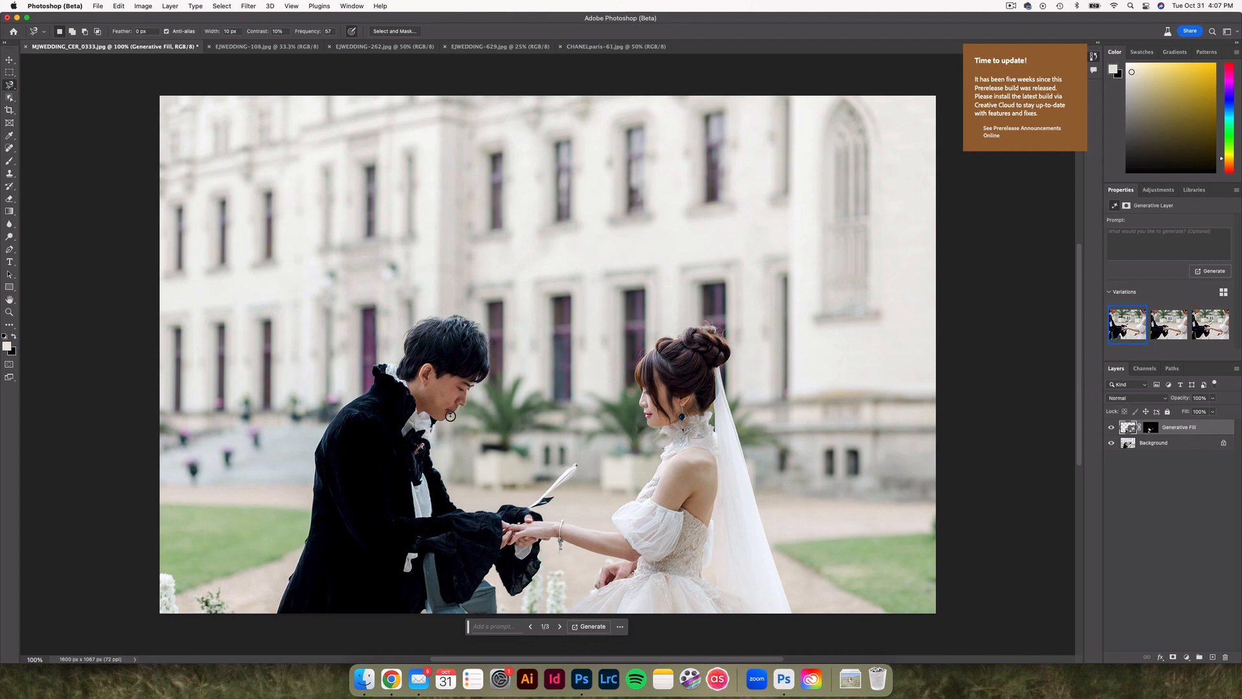
left_click(560, 626)
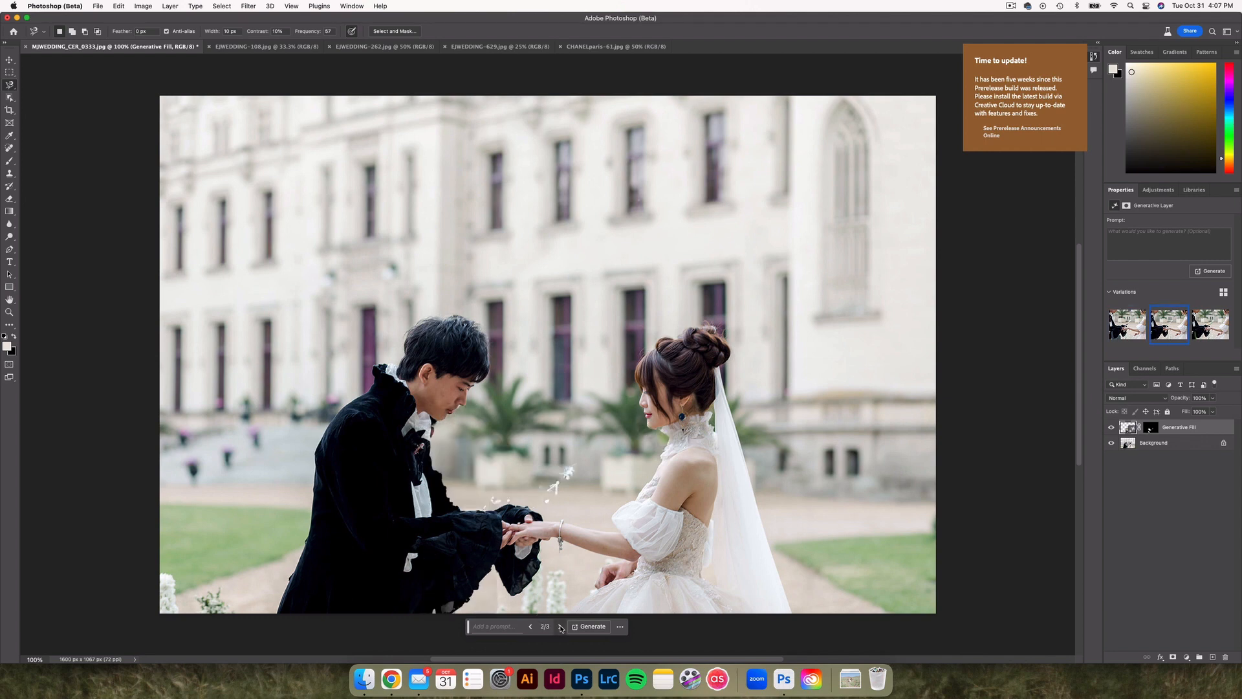
left_click(560, 627)
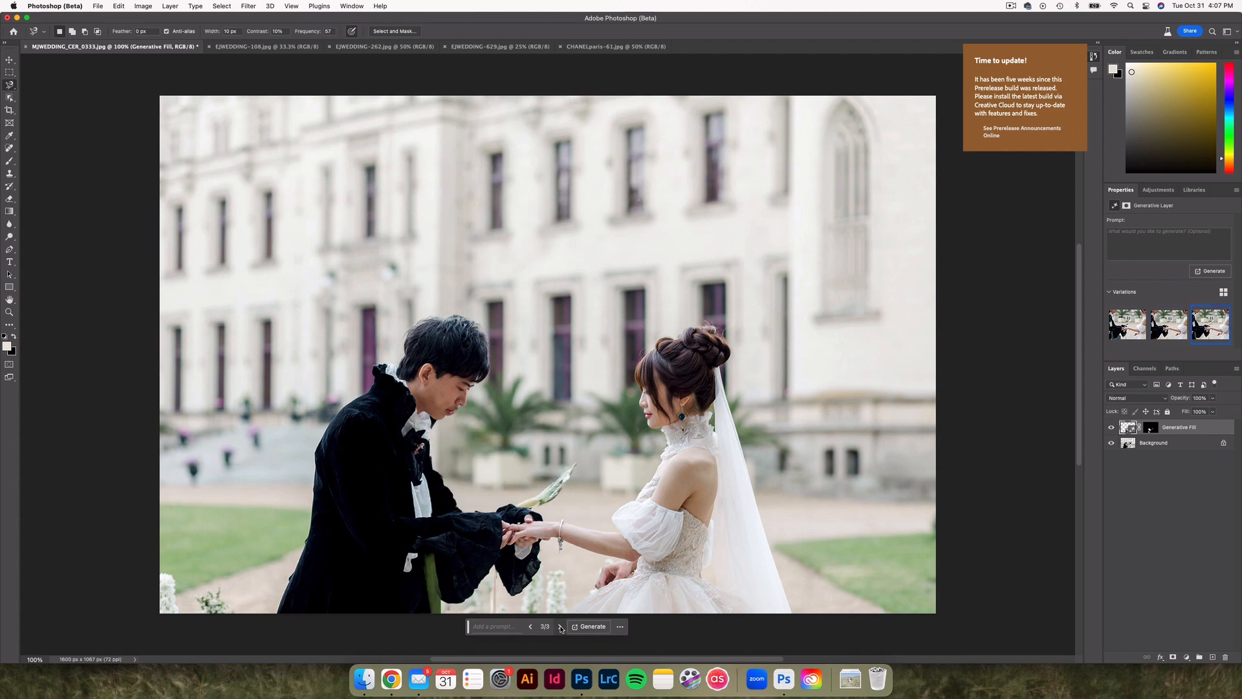
left_click(560, 626)
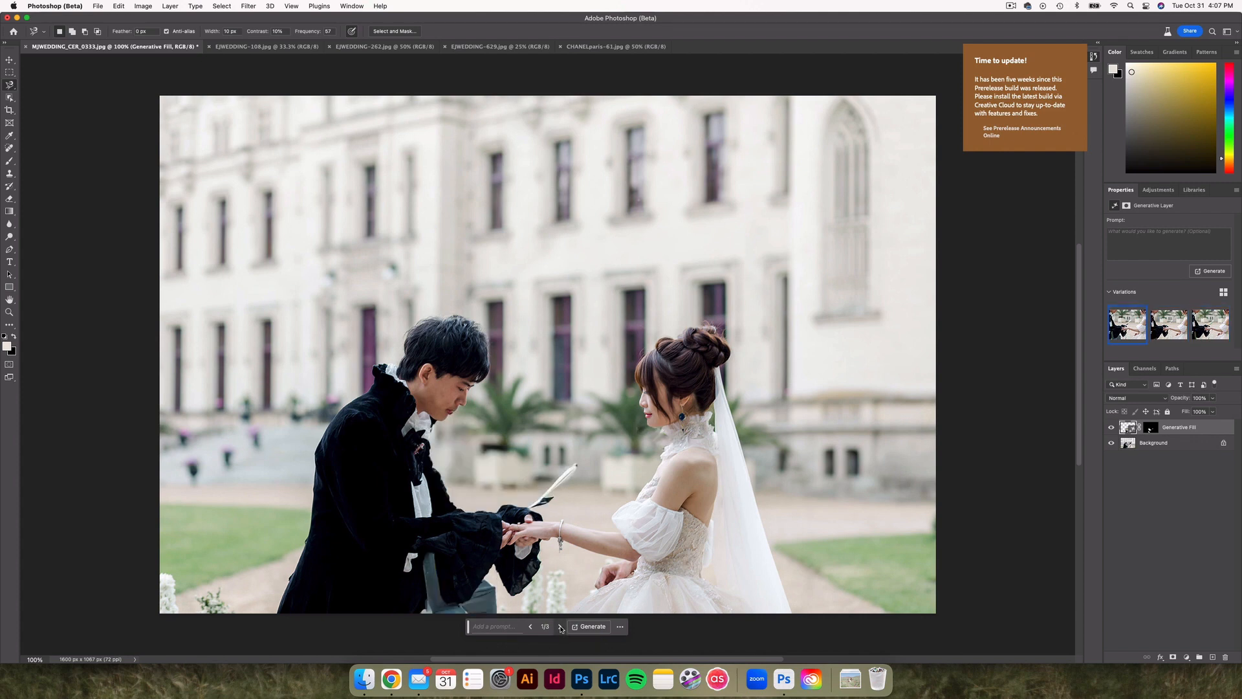
left_click(560, 626)
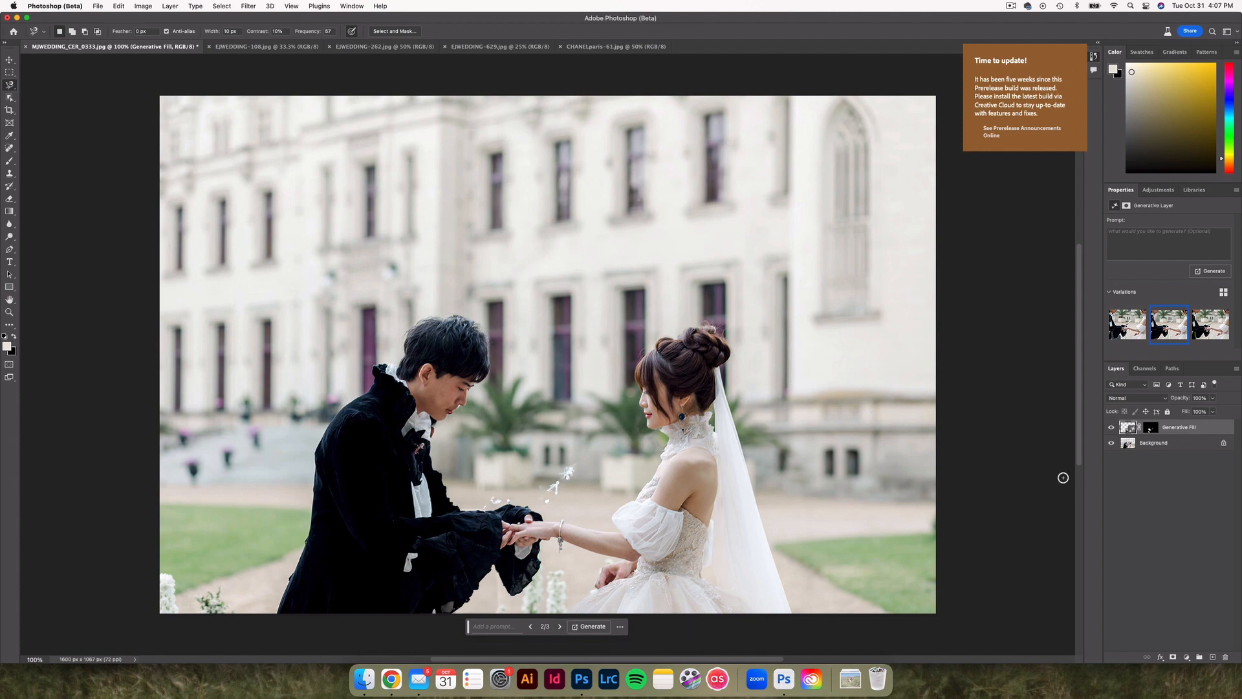
Generate another set of variations without a prompt, compare them and choose variation 1 of 6
left_click(1212, 271)
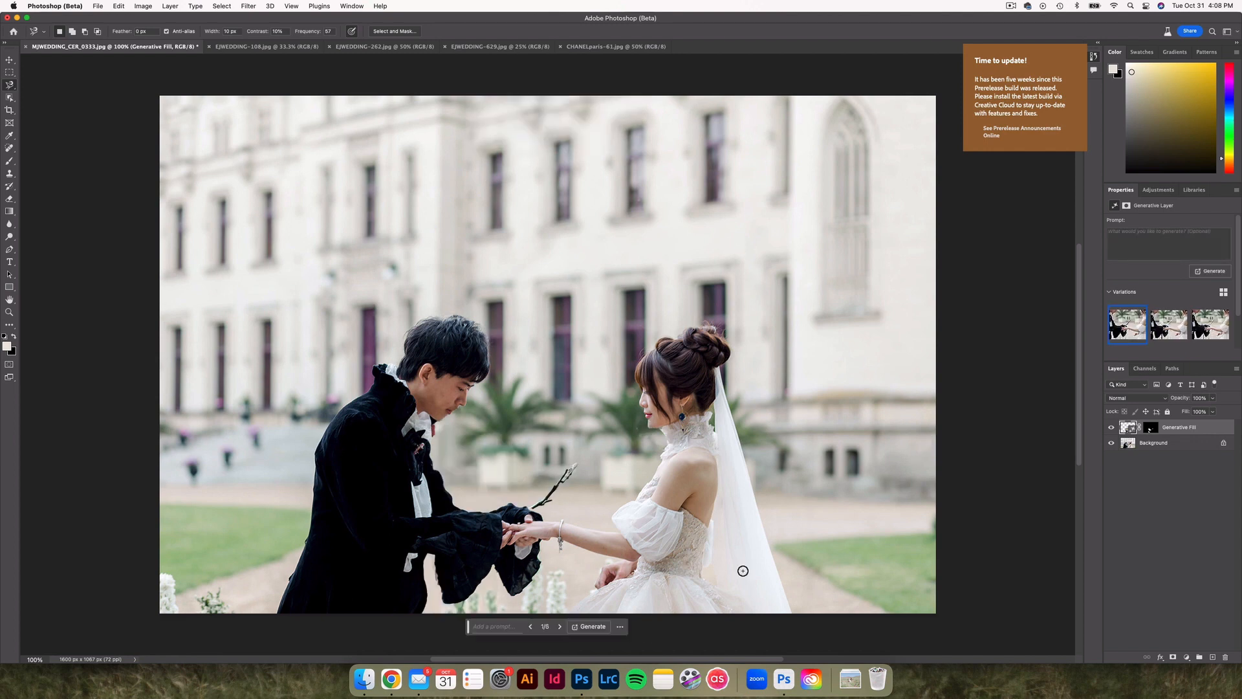
left_click(559, 627)
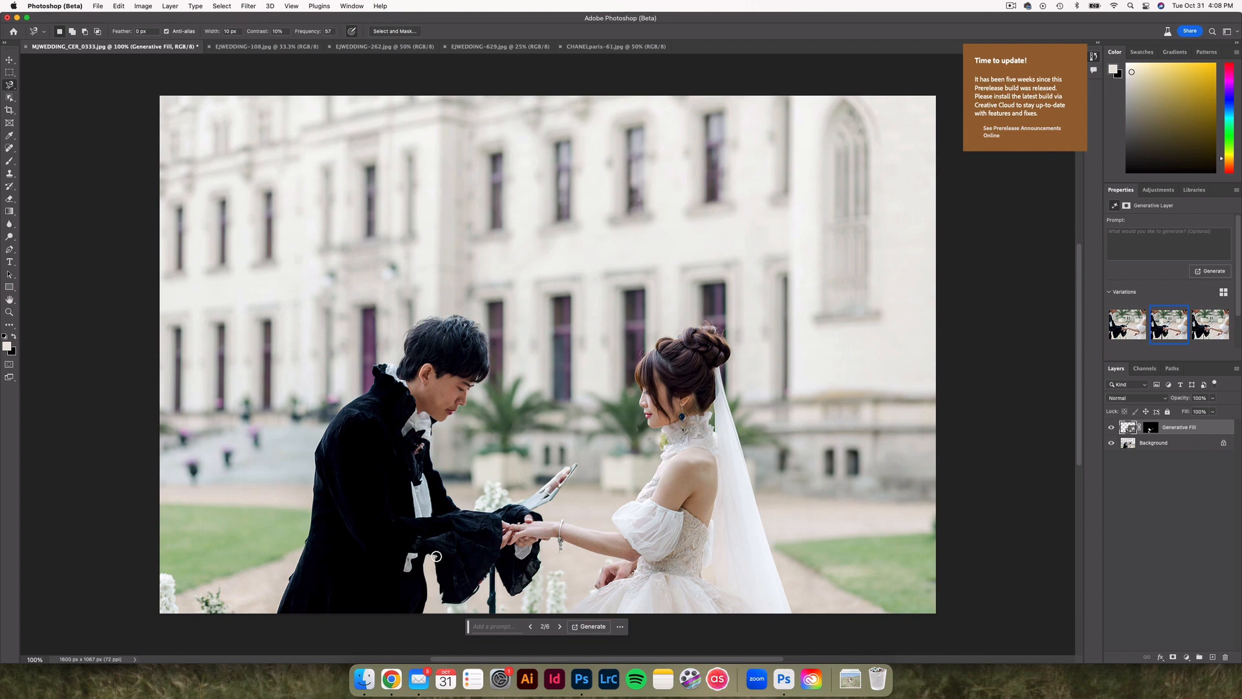
left_click(559, 627)
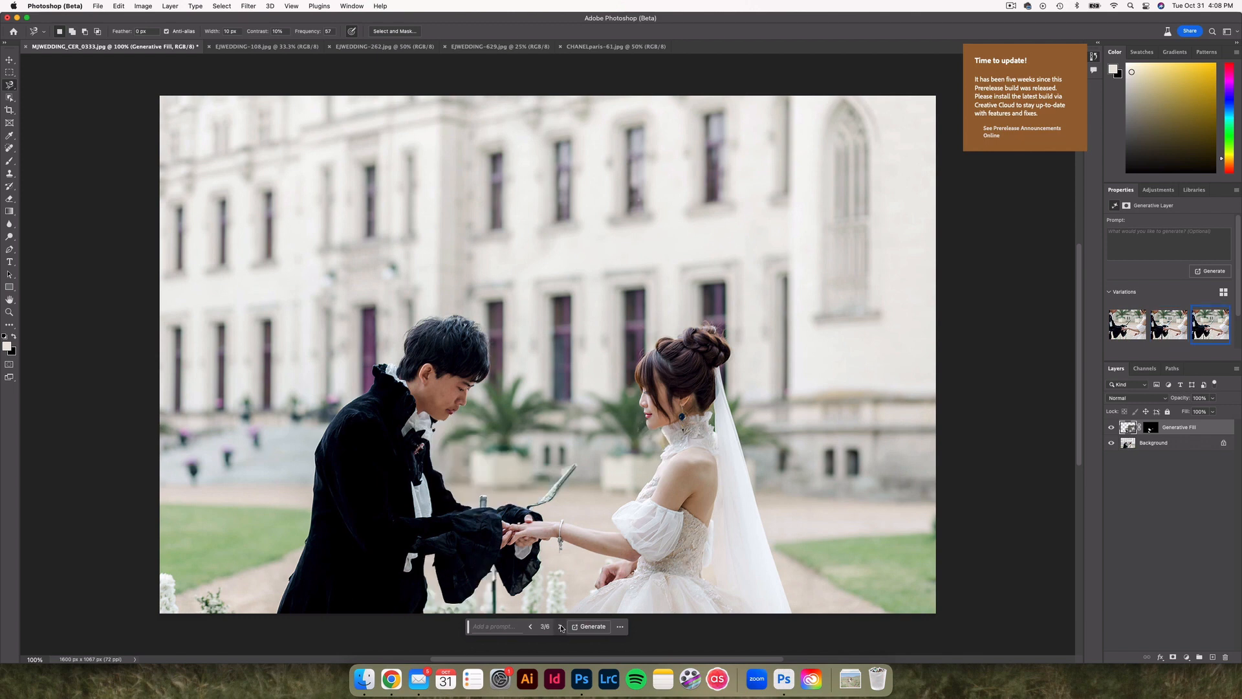
left_click(561, 627)
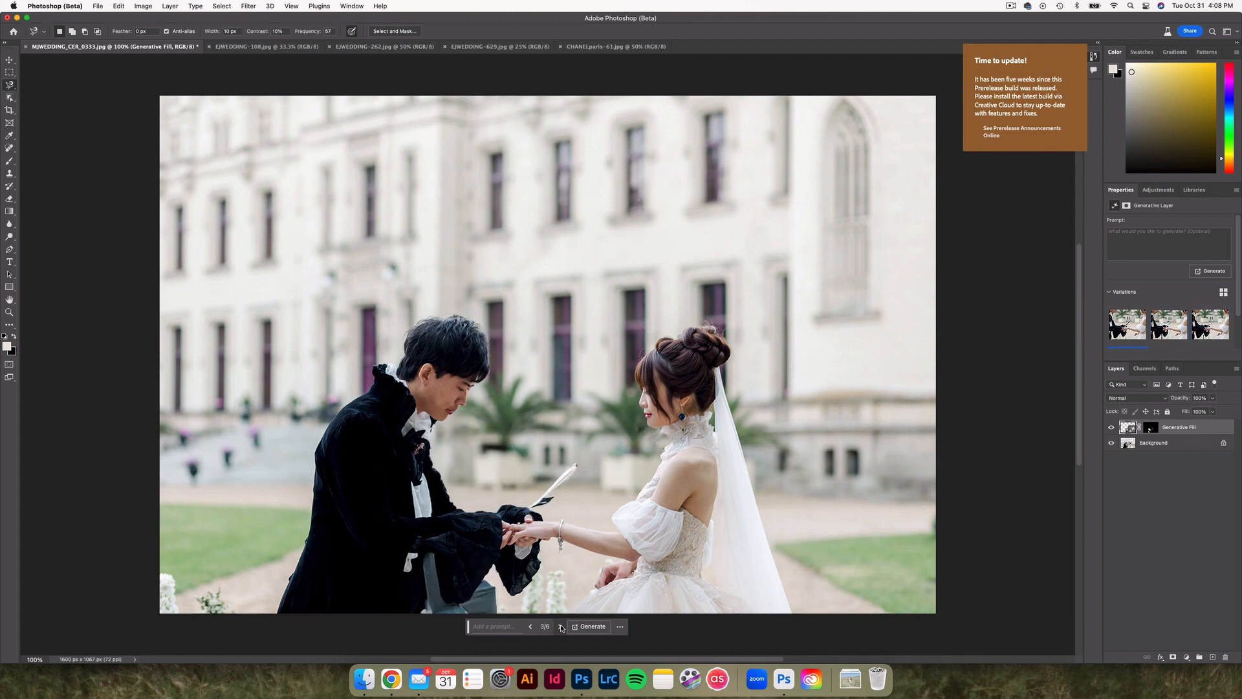
left_click(531, 627)
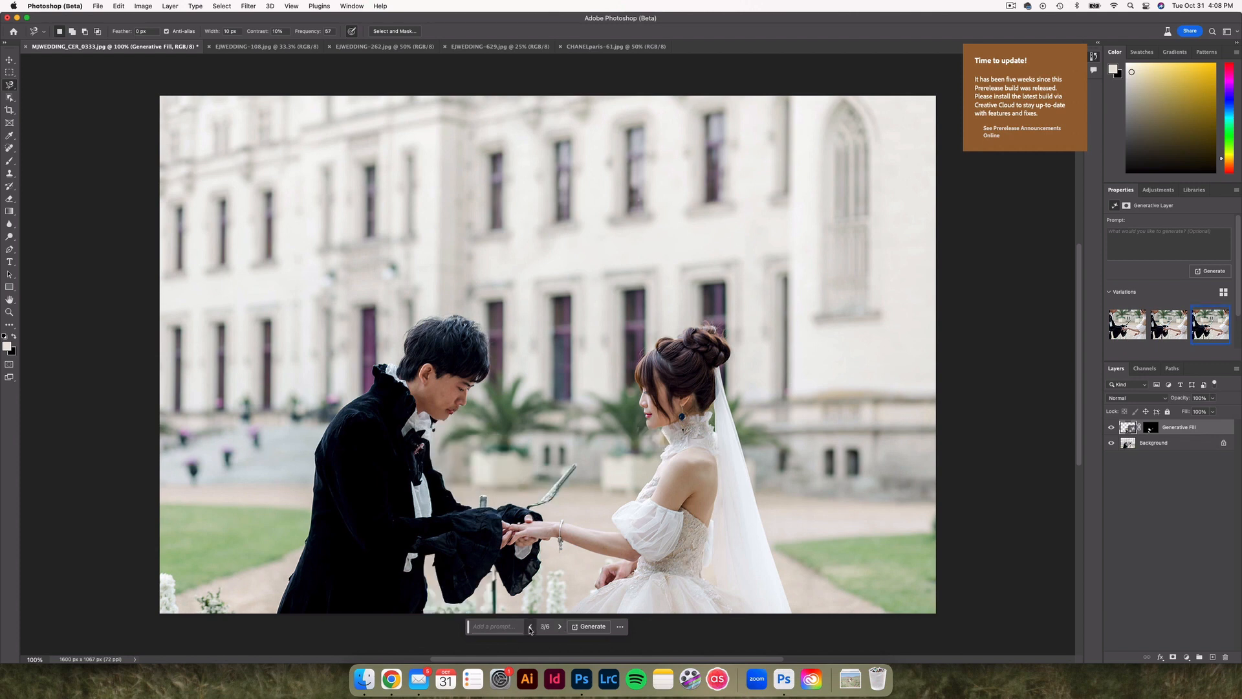
left_click(531, 628)
left_click(530, 628)
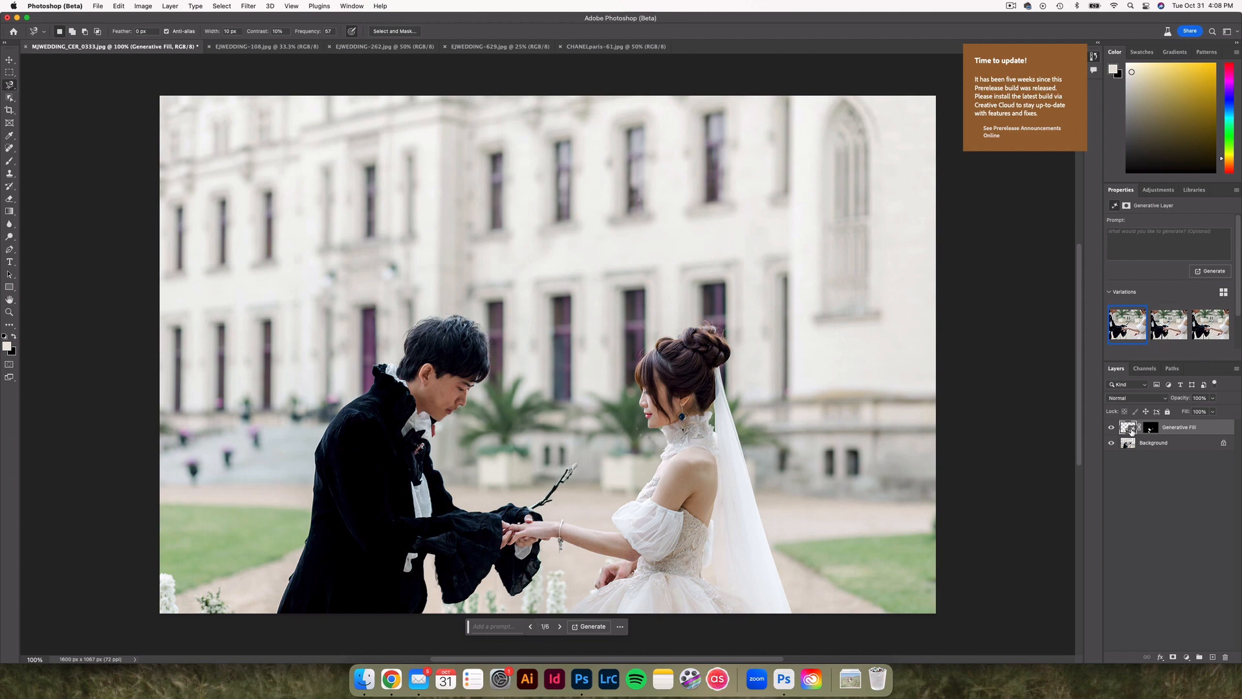
Toggle the Generative Fill layer's visibility repeatedly to compare the photo before and after the removal
left_click(1109, 428)
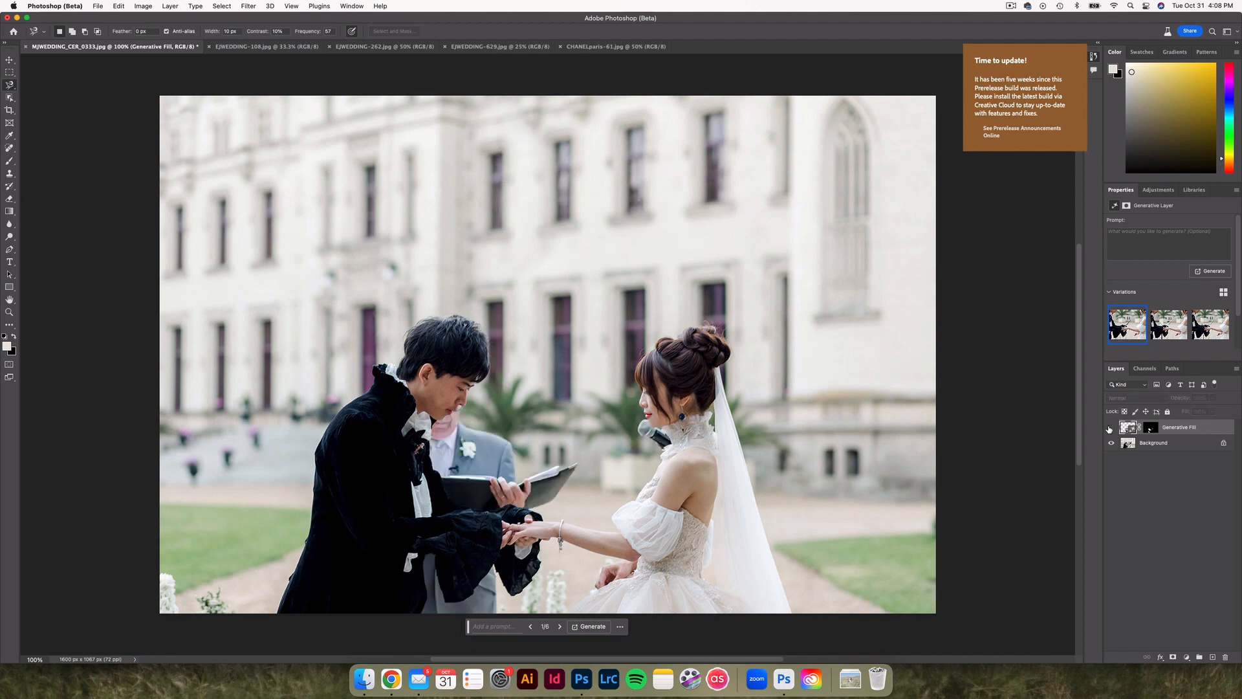
left_click(1110, 429)
left_click(1110, 428)
left_click(1109, 428)
left_click(1110, 428)
left_click(1110, 428)
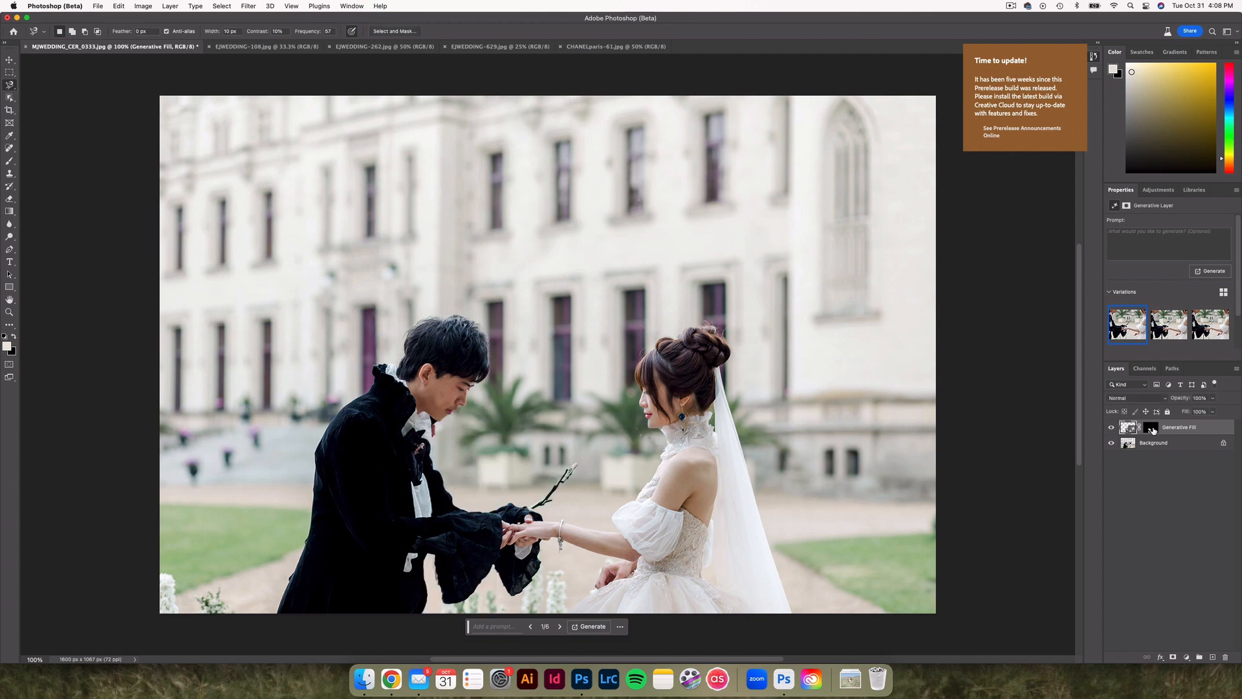
Set up subtracting from the Generative Fill layer's mask, try a brush stroke beside the groom's mouth, and undo it
left_click(1152, 429)
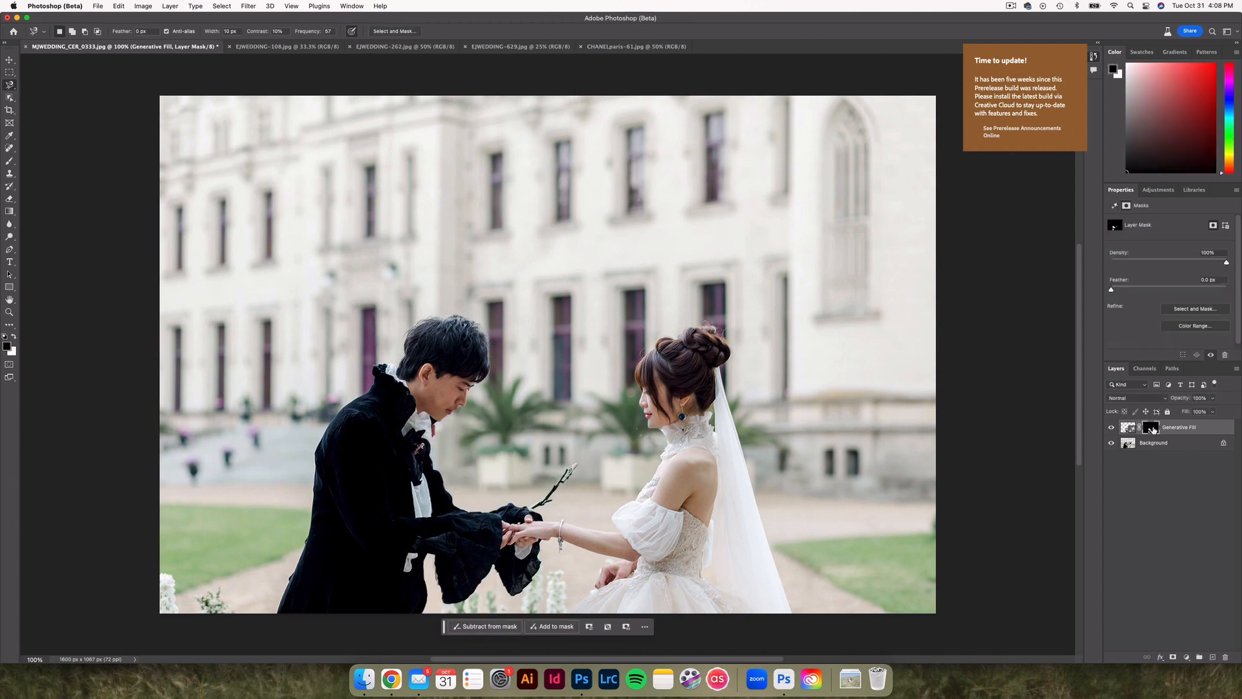
left_click(487, 626)
scroll(459, 409, "up", 5)
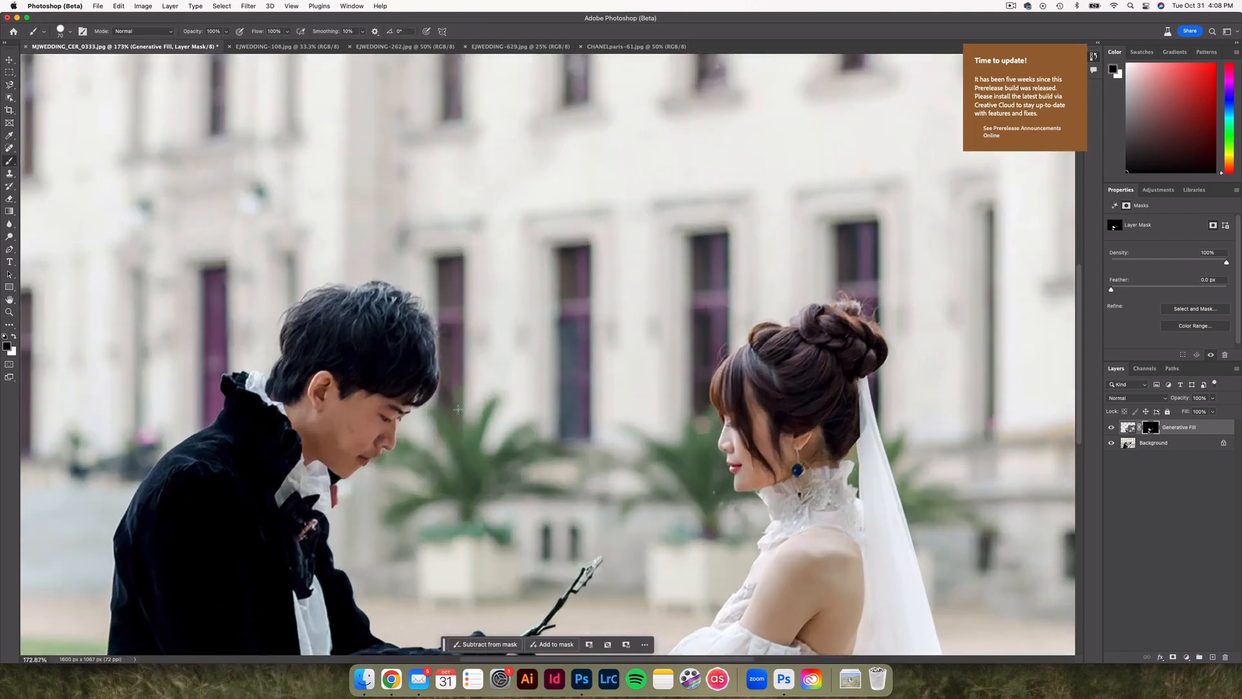
scroll(497, 264, "up", 4)
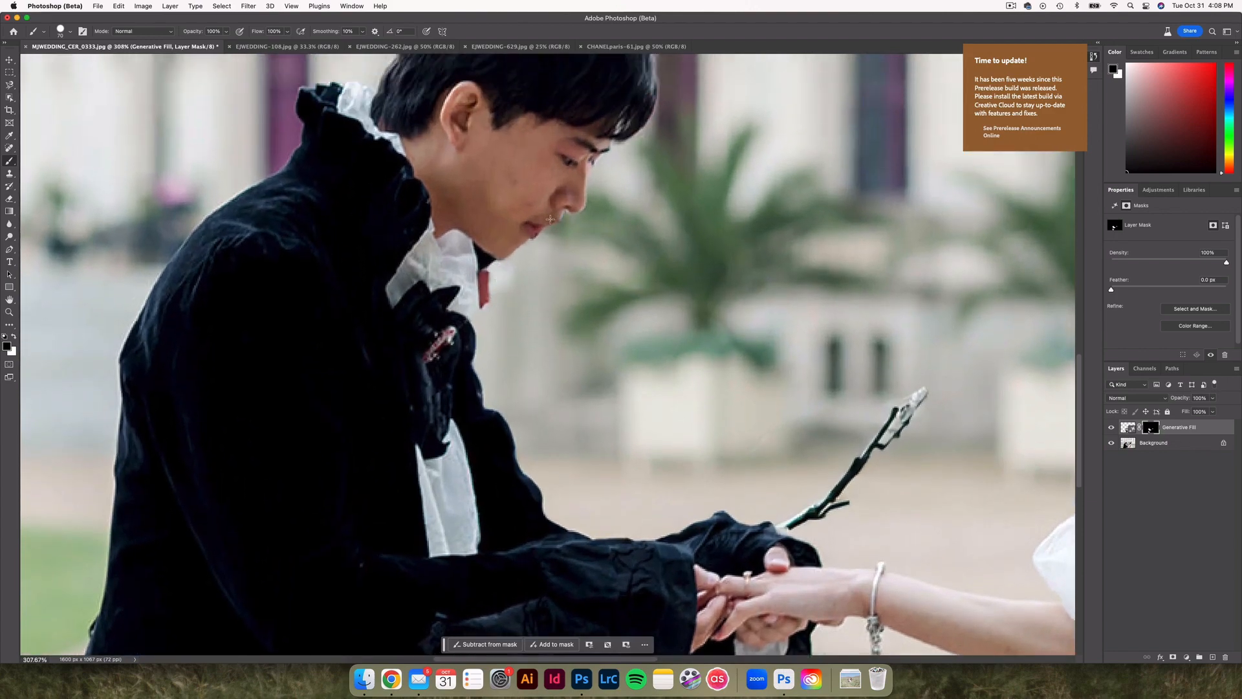
left_click_drag(543, 227, 558, 218)
key("super+z")
Reduce the brush size, paint black on the mask along the groom's chin and collar, and paint it back with white
key("bracketleft")
key("bracketleft")
key("bracketleft")
key("bracketleft")
key("bracketleft")
key("bracketleft")
key("bracketleft")
key("bracketleft")
key("bracketleft")
key("bracketleft")
key("bracketleft")
mouse_move(558, 217)
left_mouse_down()
mouse_move(491, 257)
mouse_move(462, 327)
left_mouse_up()
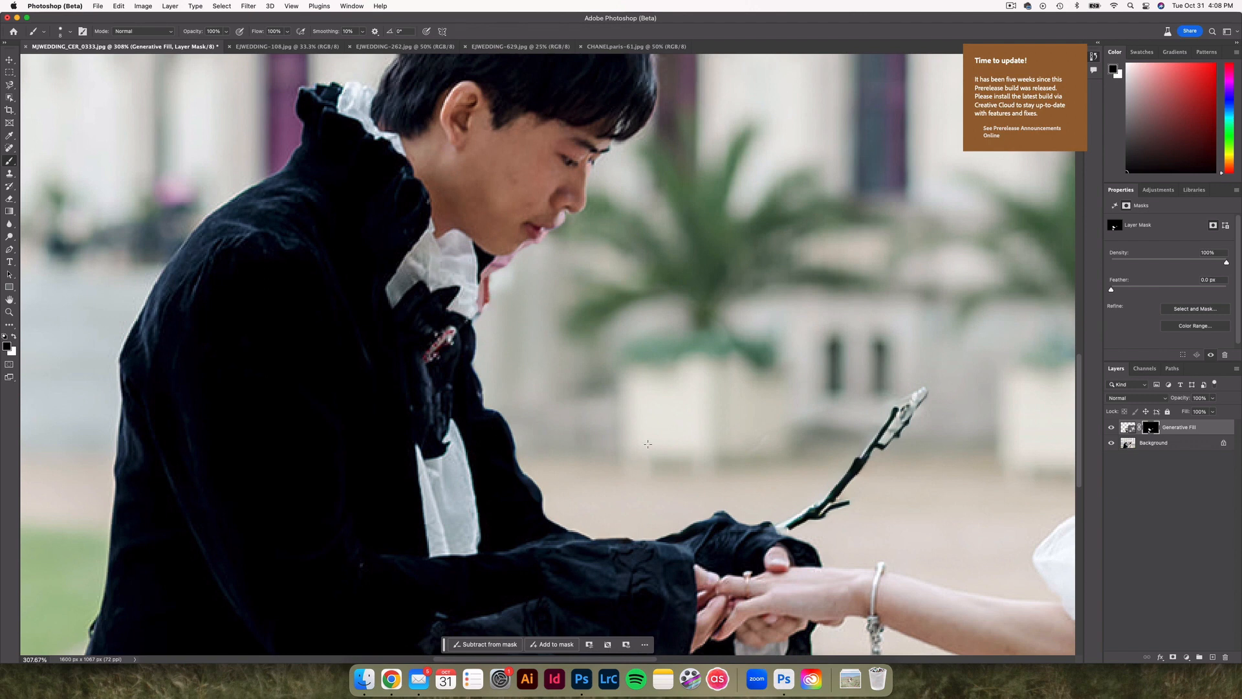
key("x")
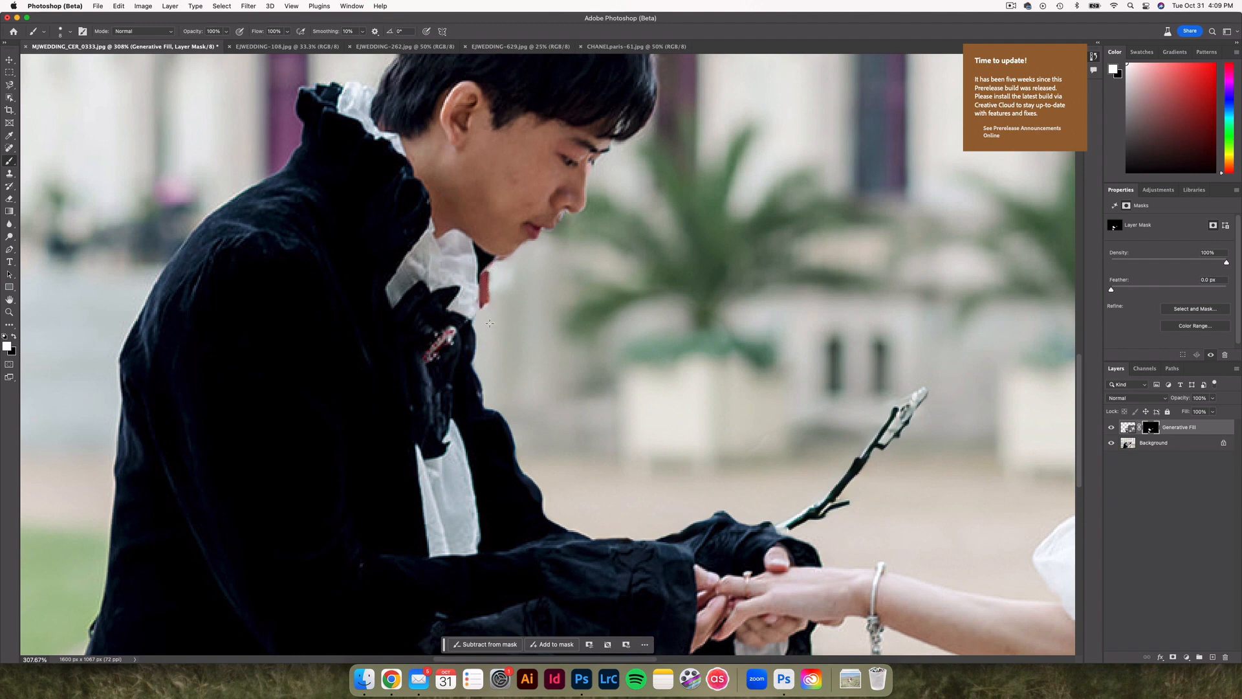
Subtract from the Generative Fill mask along the outer edge of the groom's hanging sleeve cuff to restore the original fabric
scroll(780, 458, "down", 1)
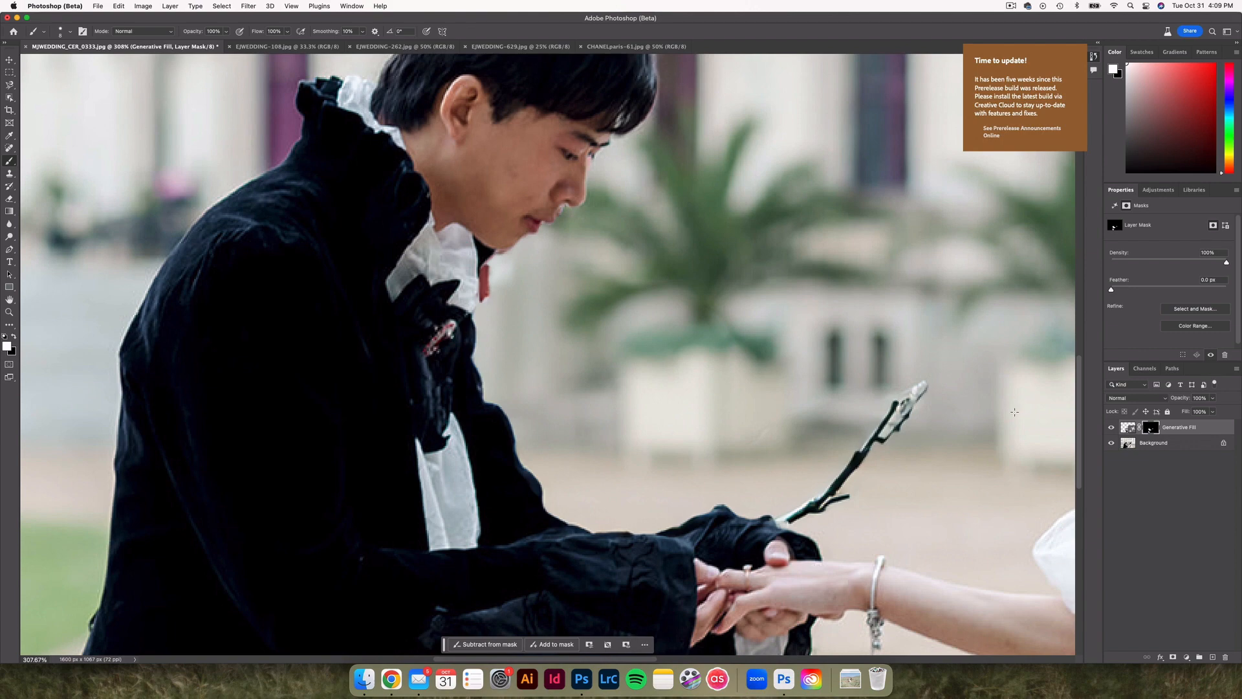
scroll(1014, 412, "down", 5)
scroll(1010, 415, "down", 3)
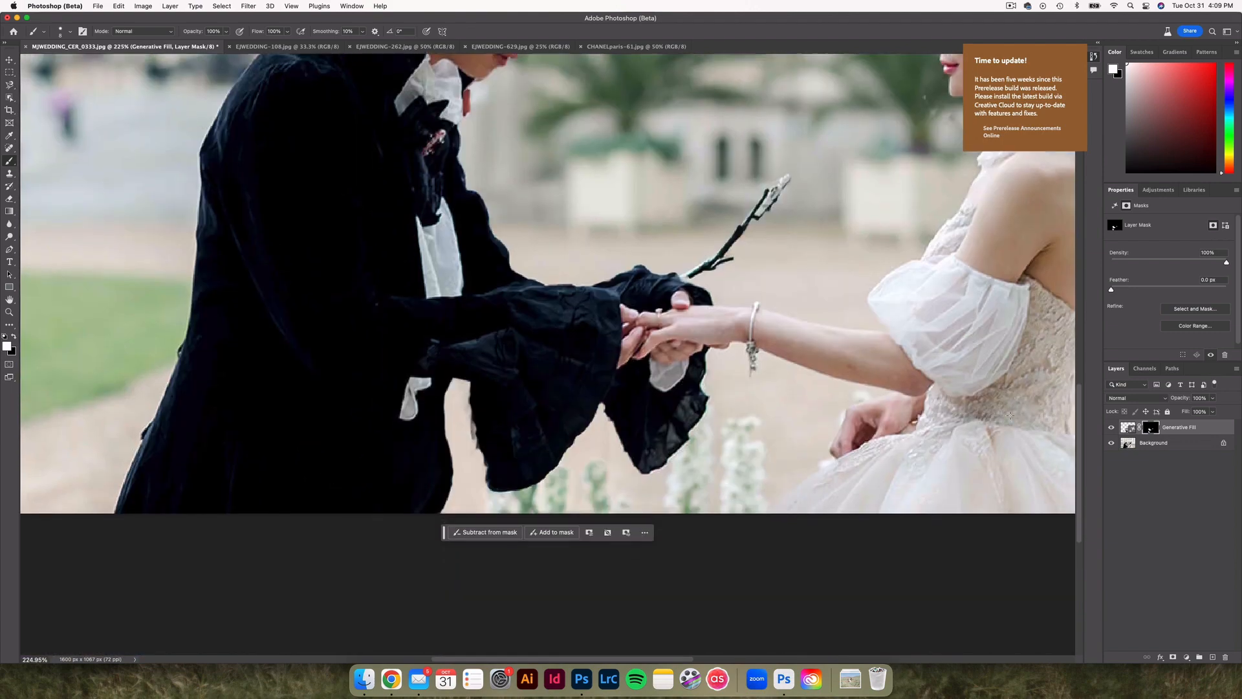
scroll(1010, 416, "right", 3)
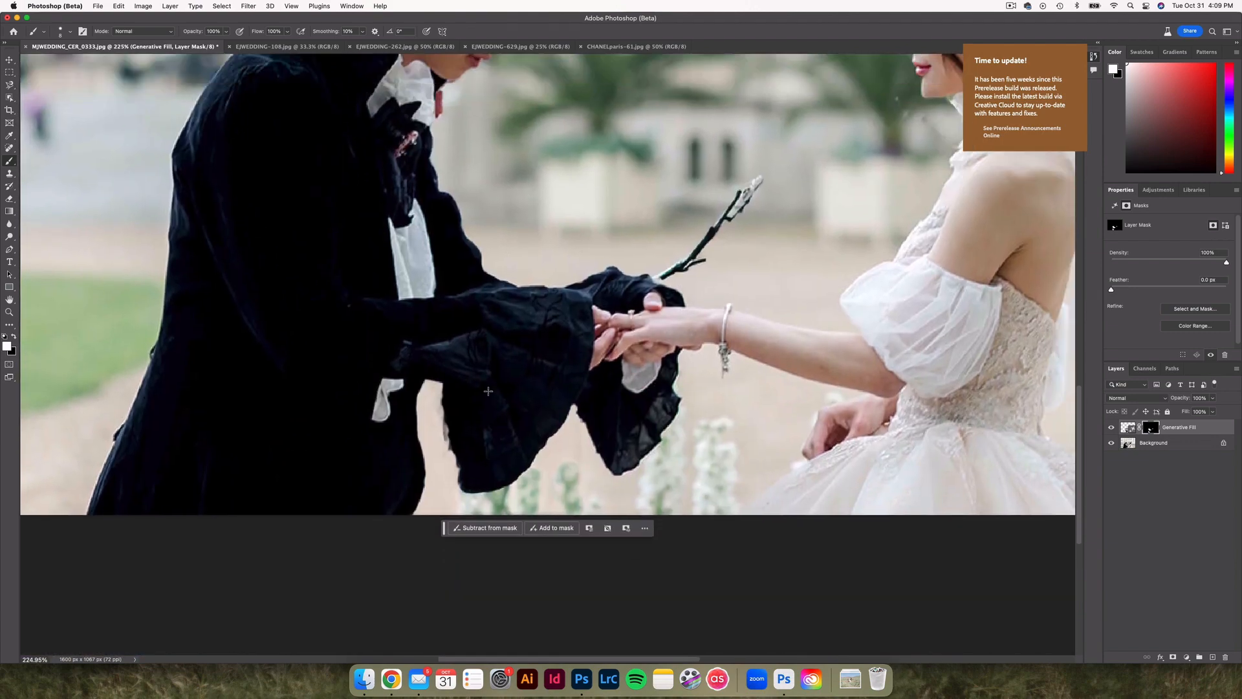
scroll(488, 391, "up", 3)
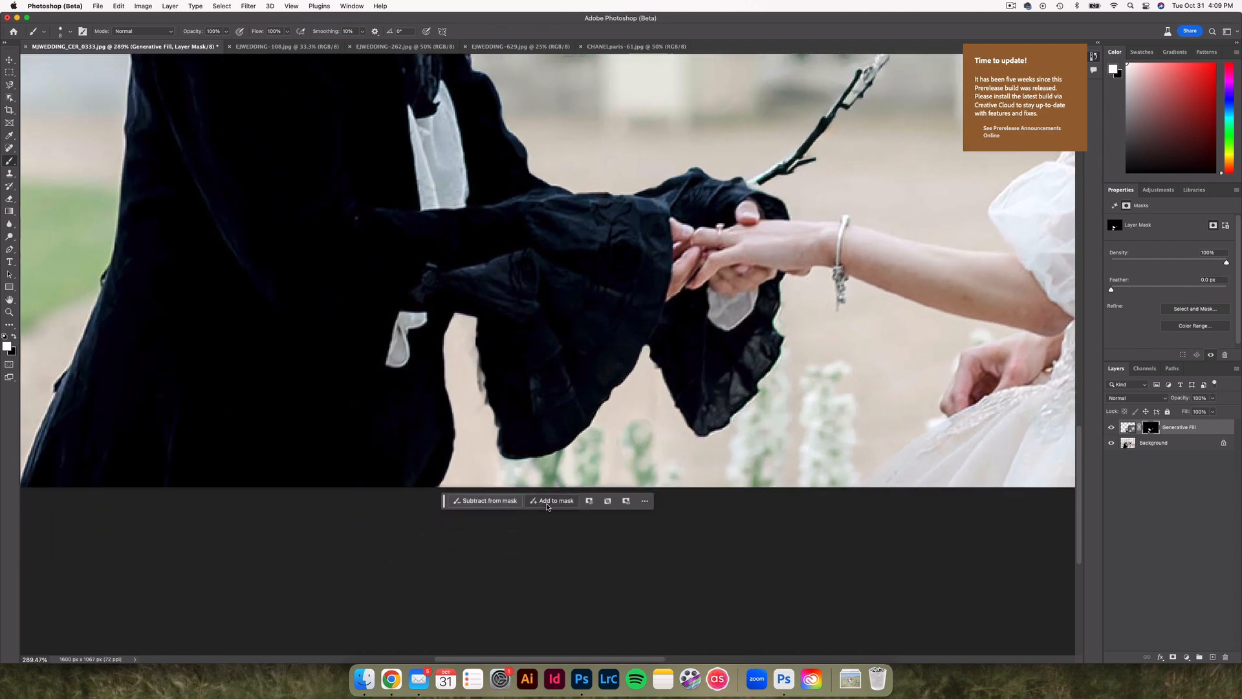
left_click(486, 502)
mouse_move(481, 324)
left_mouse_down()
mouse_move(501, 449)
mouse_move(546, 450)
left_mouse_up()
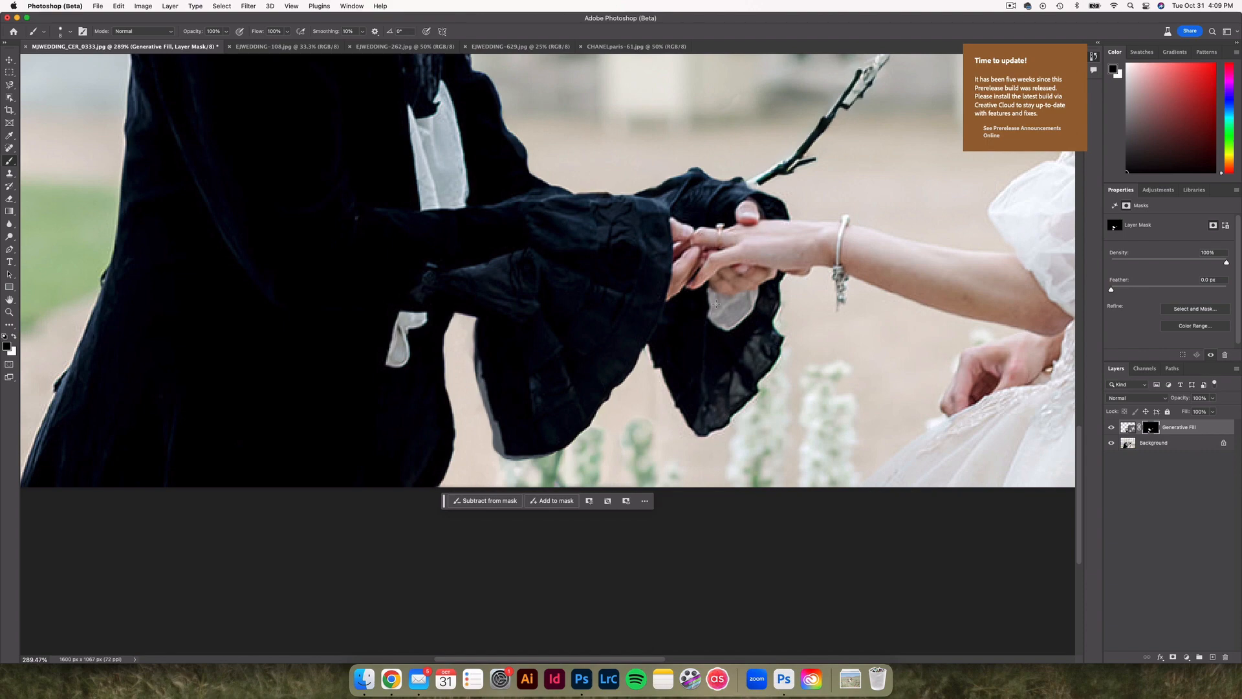
Refine the Generative Fill mask under the bride's chin, first subtracting from it and then adding to it with short brush strokes
scroll(719, 292, "up", 5)
scroll(719, 291, "up", 6)
scroll(720, 291, "right", 7)
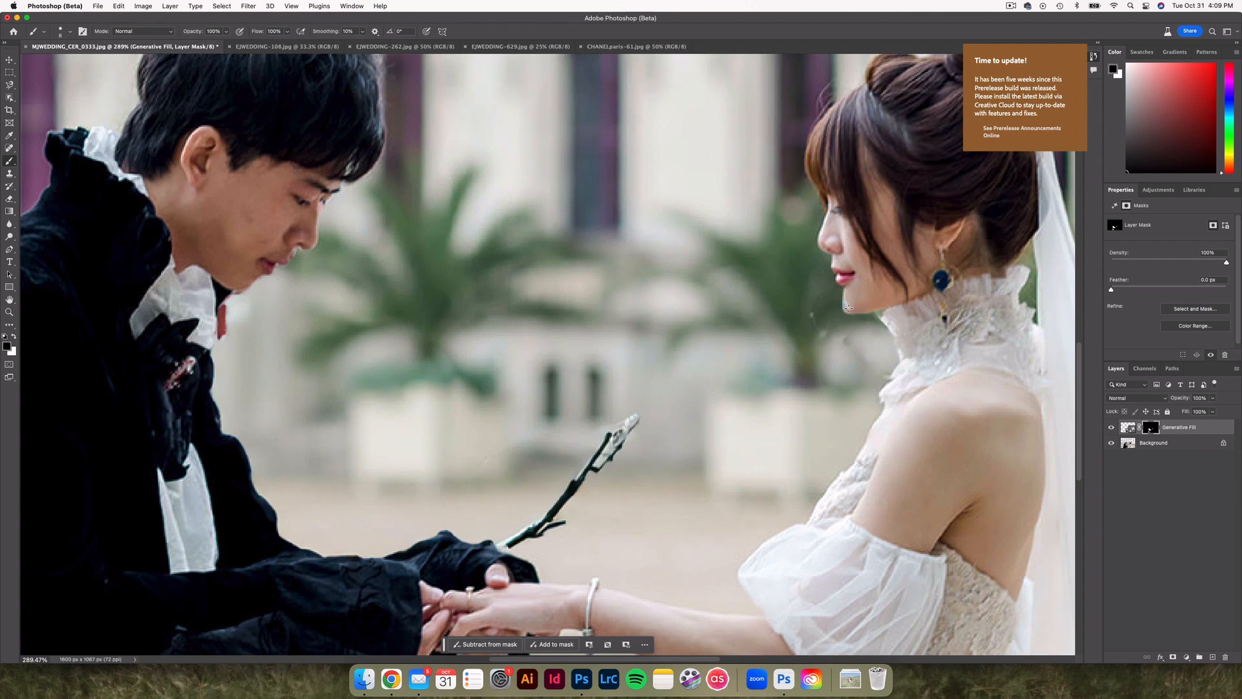
left_click_drag(848, 308, 861, 310)
left_click(555, 643)
left_click_drag(840, 309, 858, 315)
Merge the Generative Fill layer with the Background layer
left_click(1128, 427)
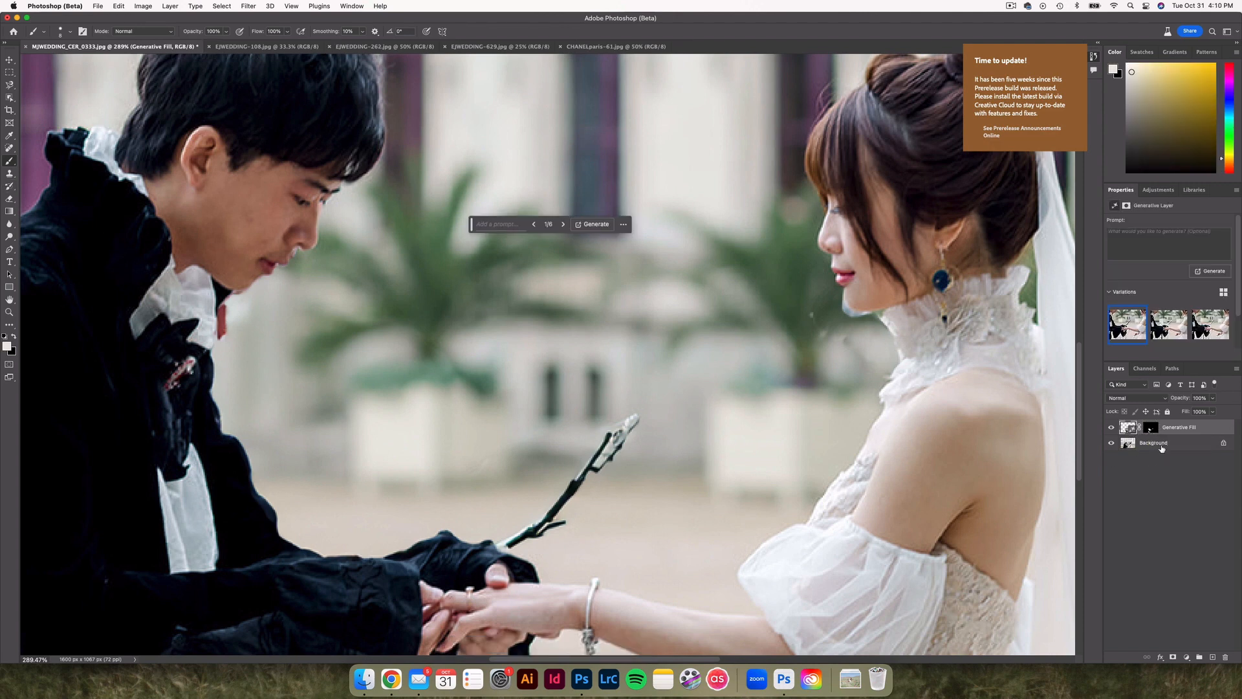
scroll(677, 430, "down", 4)
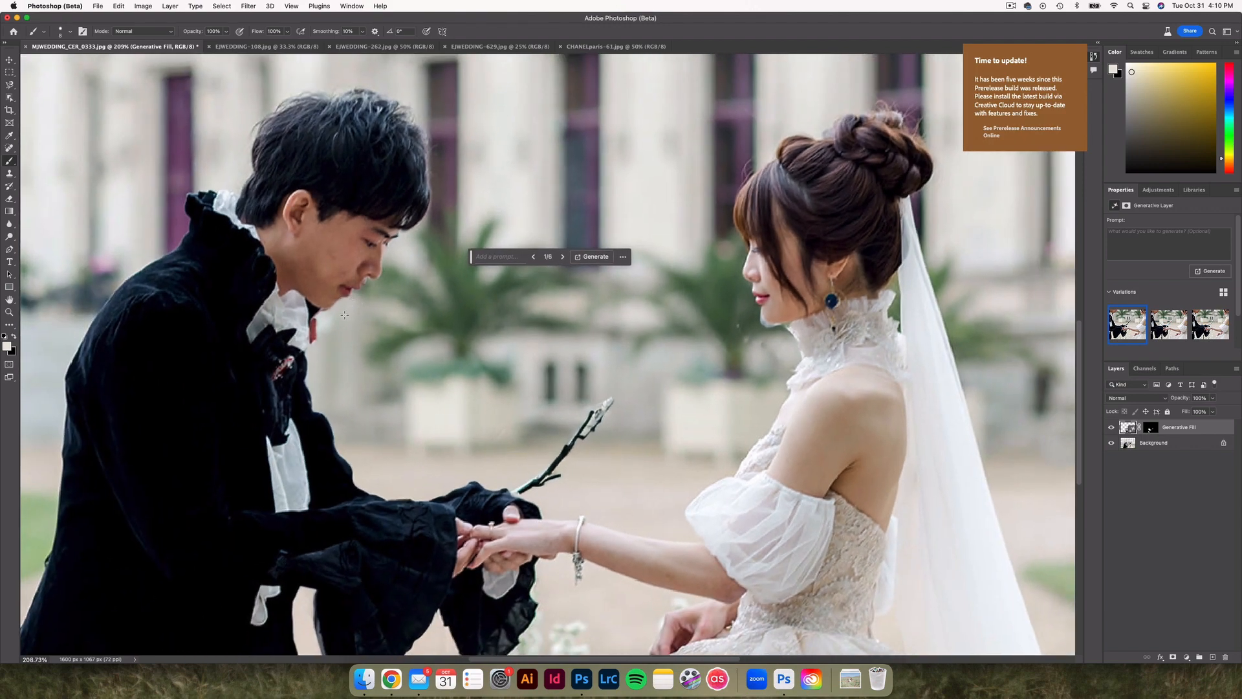
scroll(345, 315, "down", 3)
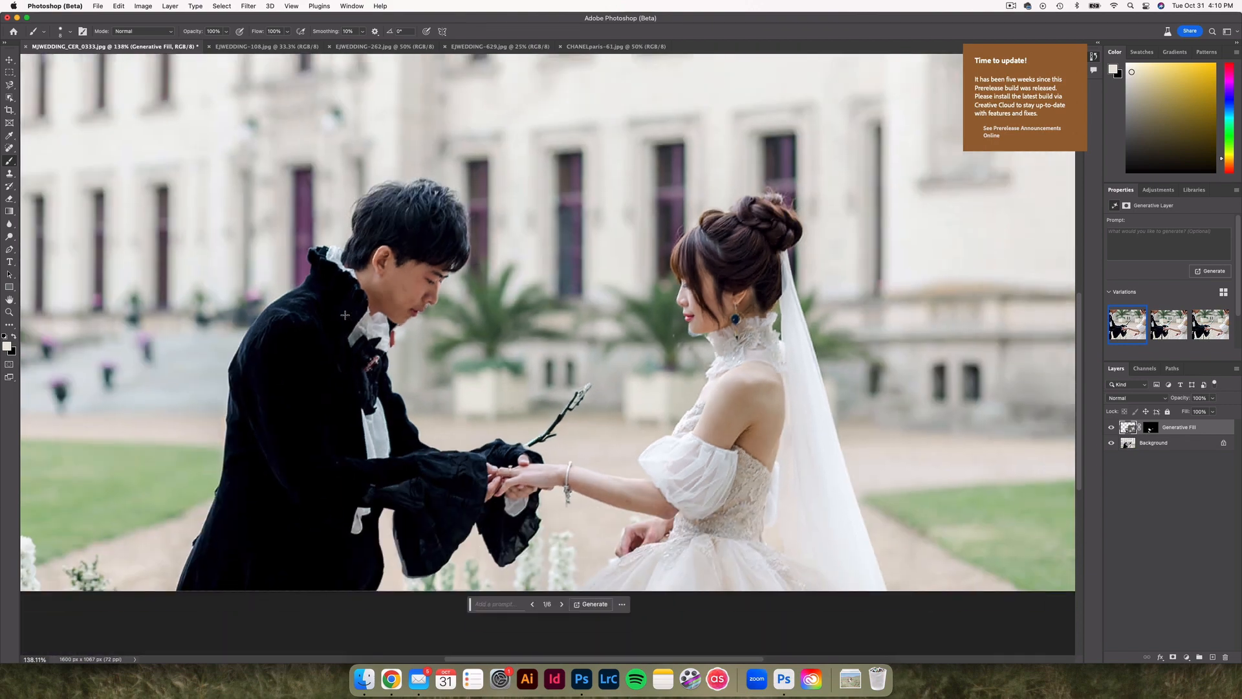
left_click(1174, 447, "shift")
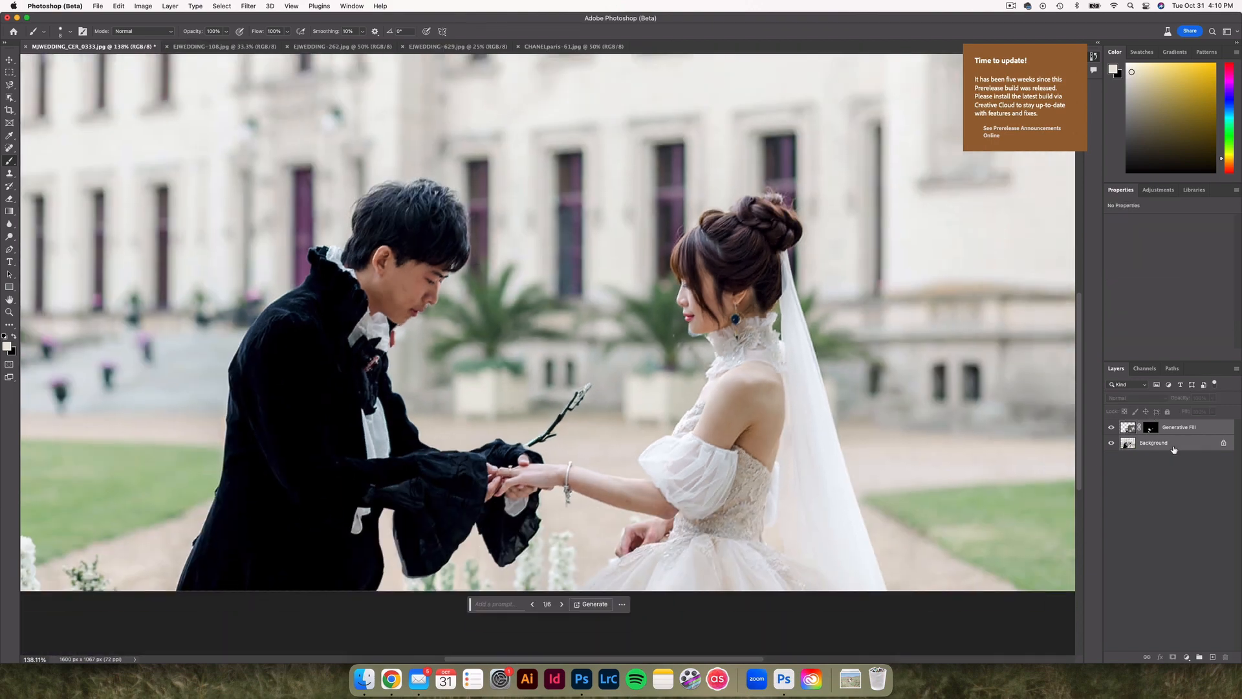
right_click(1174, 448)
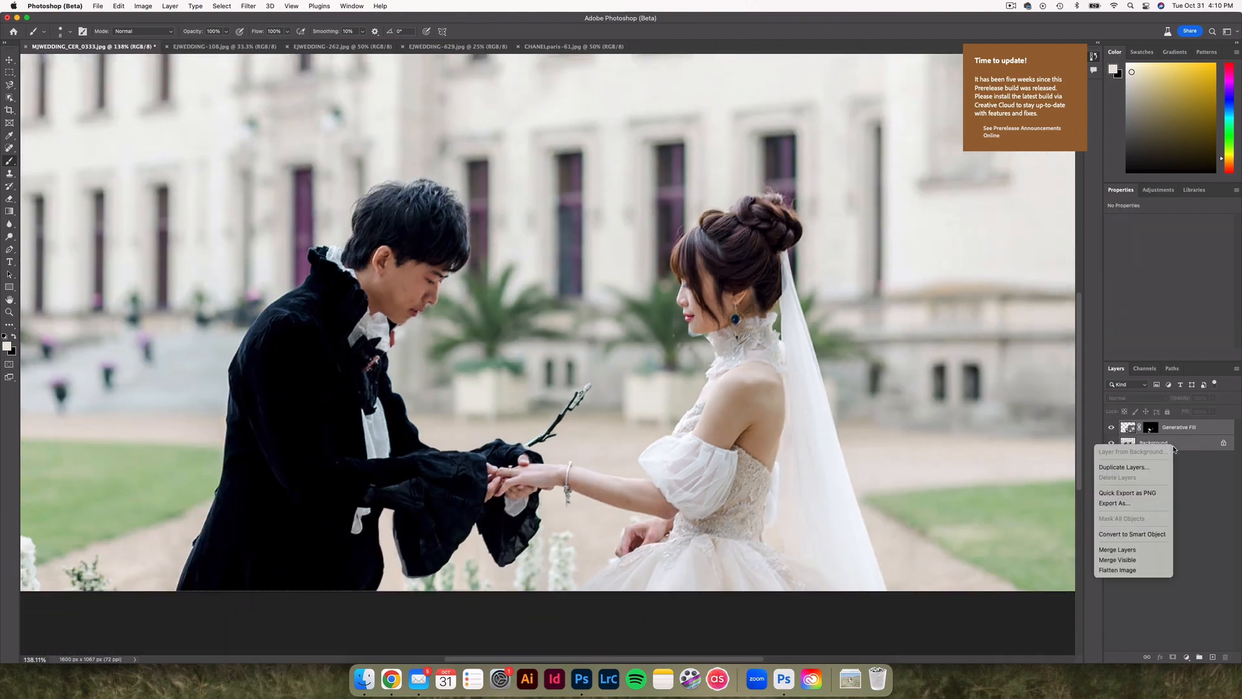
left_click(1148, 550)
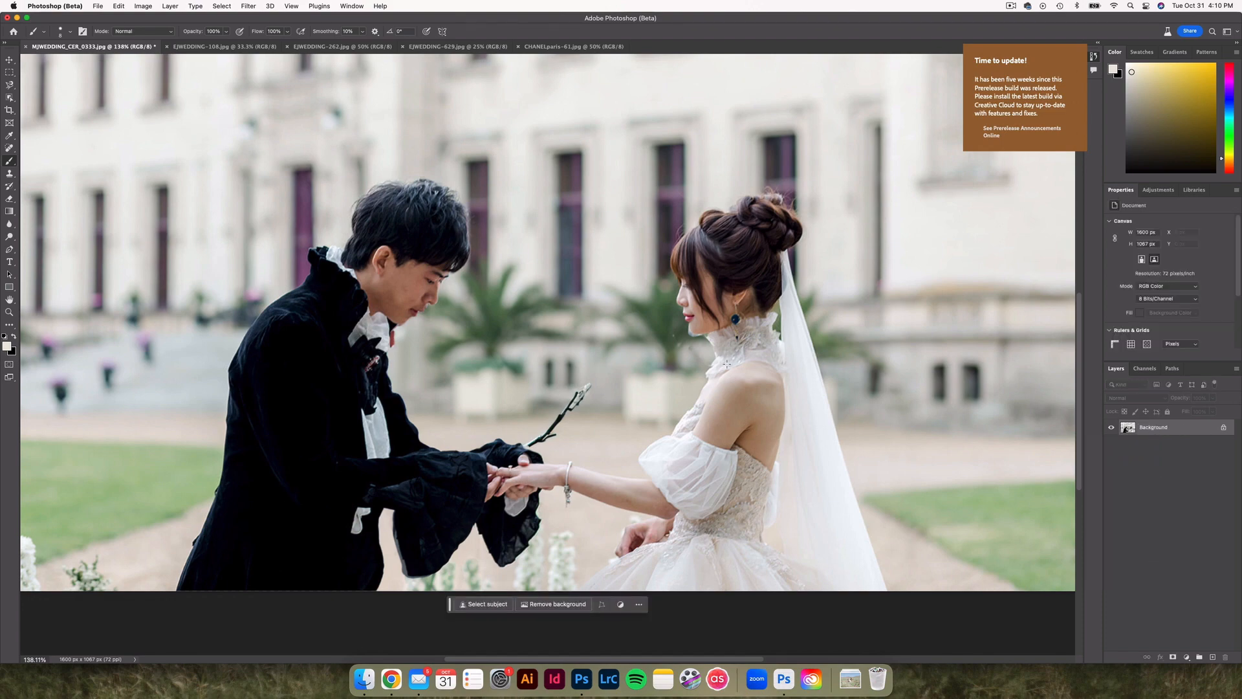
Choose the Clone Stamp tool with a much smaller brush and set its opacity to 50%
scroll(727, 364, "up", 5)
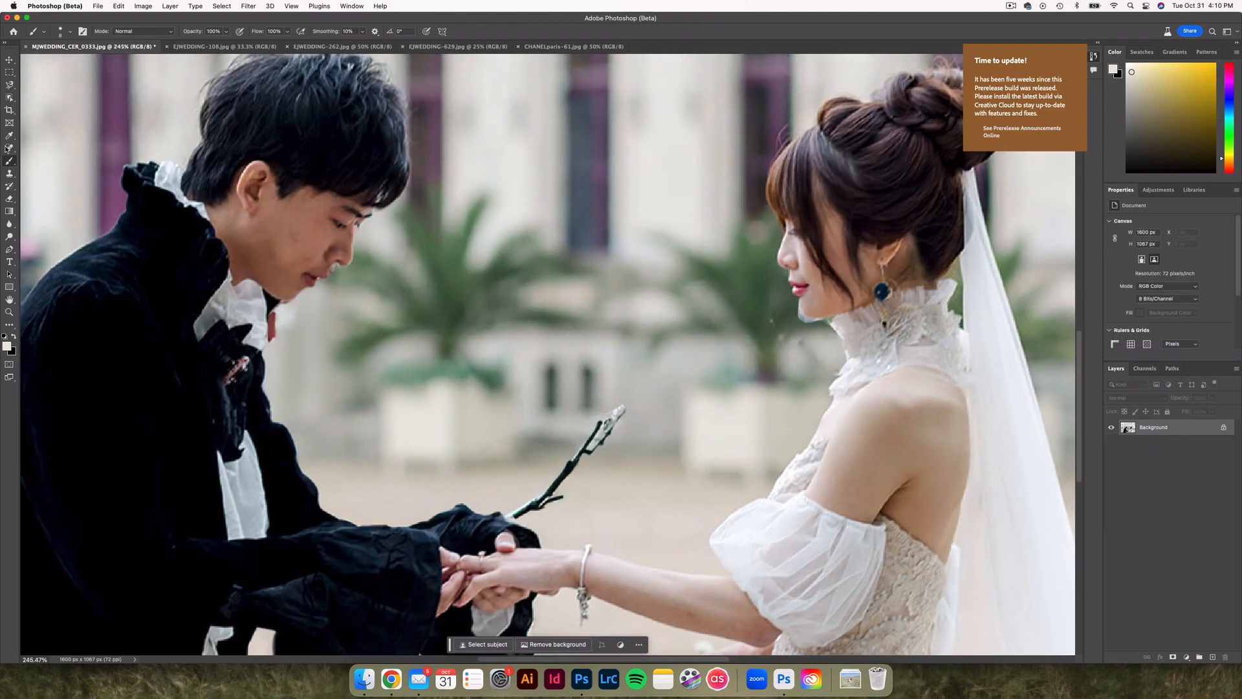
left_click(10, 174)
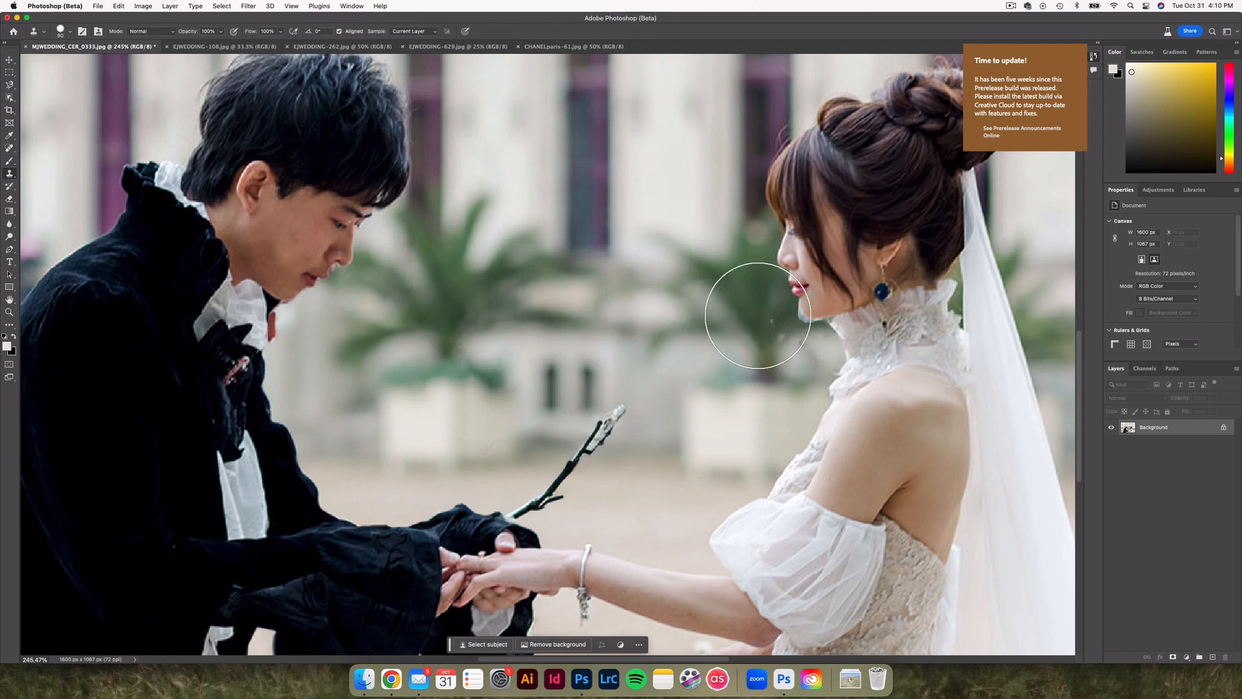
key("bracketleft")
key("bracketleft")
key("bracketleft")
key("bracketleft")
key("bracketleft")
key("bracketleft")
scroll(761, 320, "up", 5)
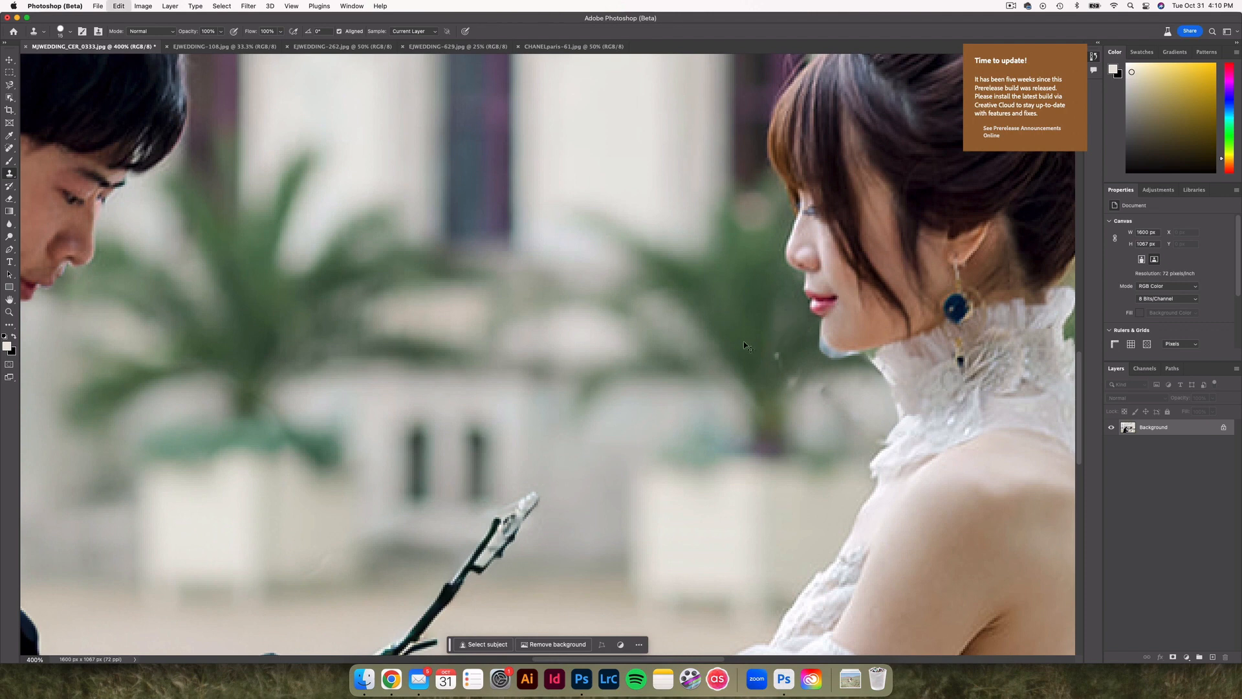
left_click(206, 31)
Sample the clean palm foliage and clone it over the light specks in front of the bride's chin and collar
left_click(752, 288, "alt")
mouse_move(778, 295)
left_mouse_down()
mouse_move(777, 333)
mouse_move(801, 317)
mouse_move(772, 347)
mouse_move(778, 337)
mouse_move(751, 312)
mouse_move(763, 344)
left_mouse_up()
left_click(752, 302, "alt")
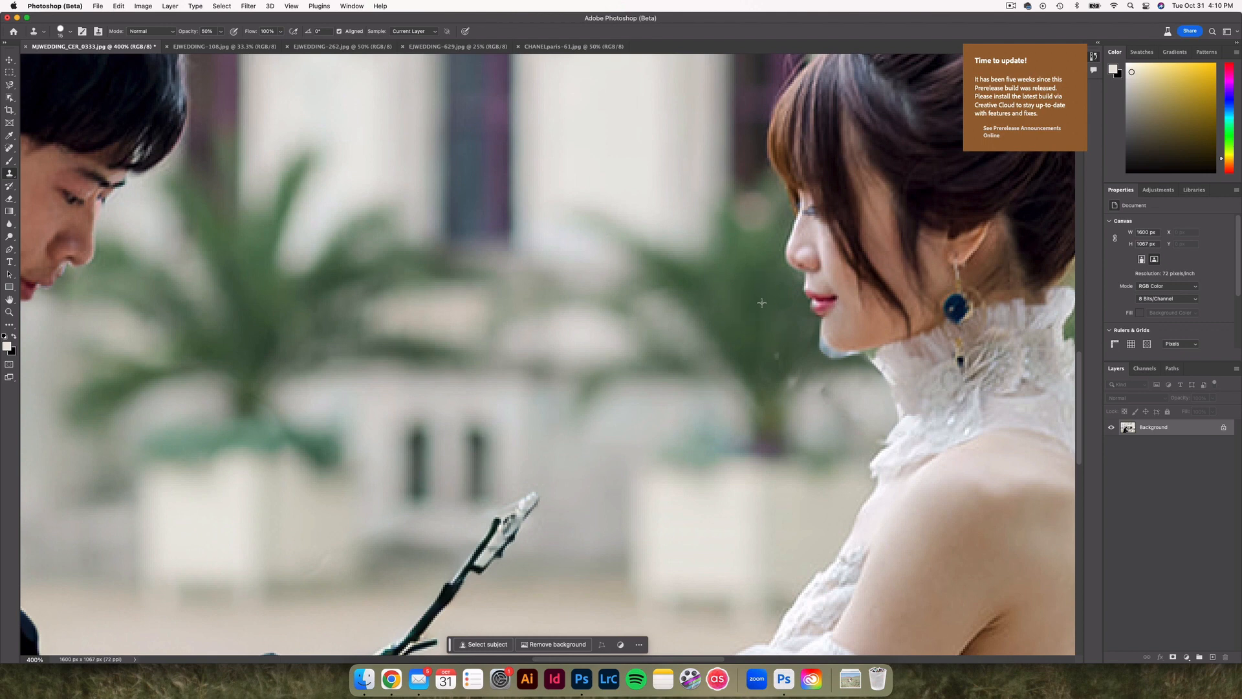
left_click(762, 316, "alt")
left_click(864, 382, "alt")
left_click(816, 357)
Lower the Clone Stamp brush hardness and clone along the underside of the bride's chin and the foliage beside it
left_click(70, 33)
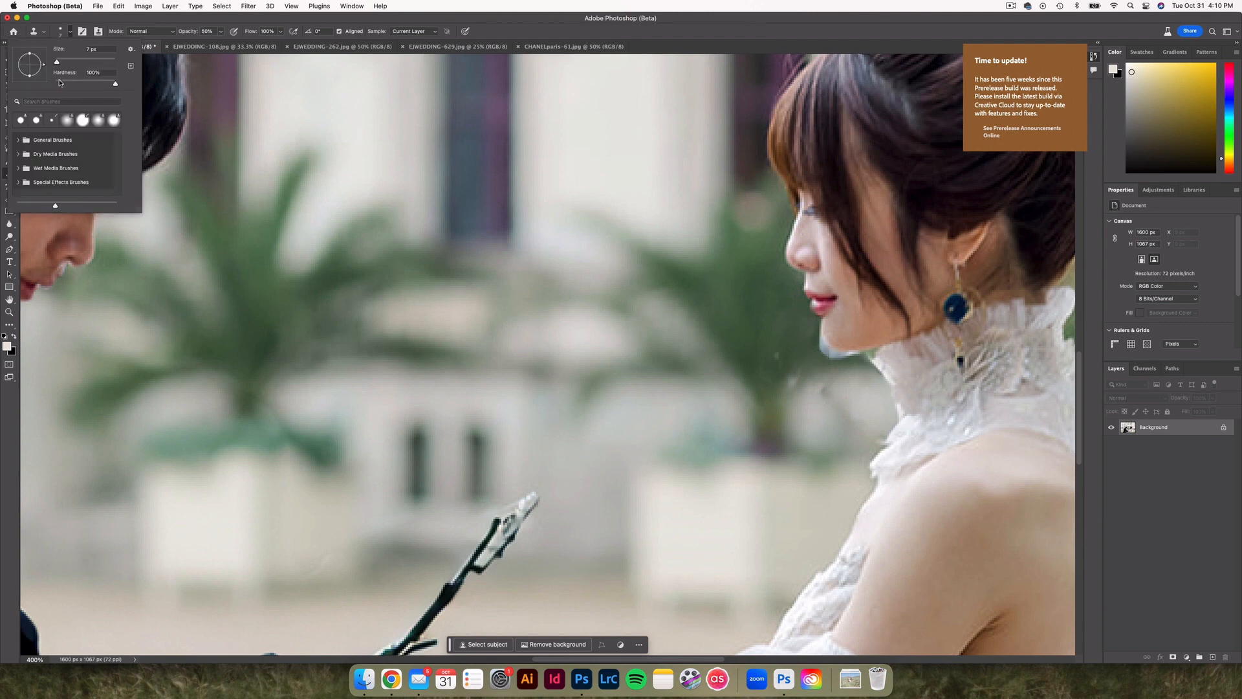
left_click_drag(115, 83, 78, 84)
left_click(70, 31)
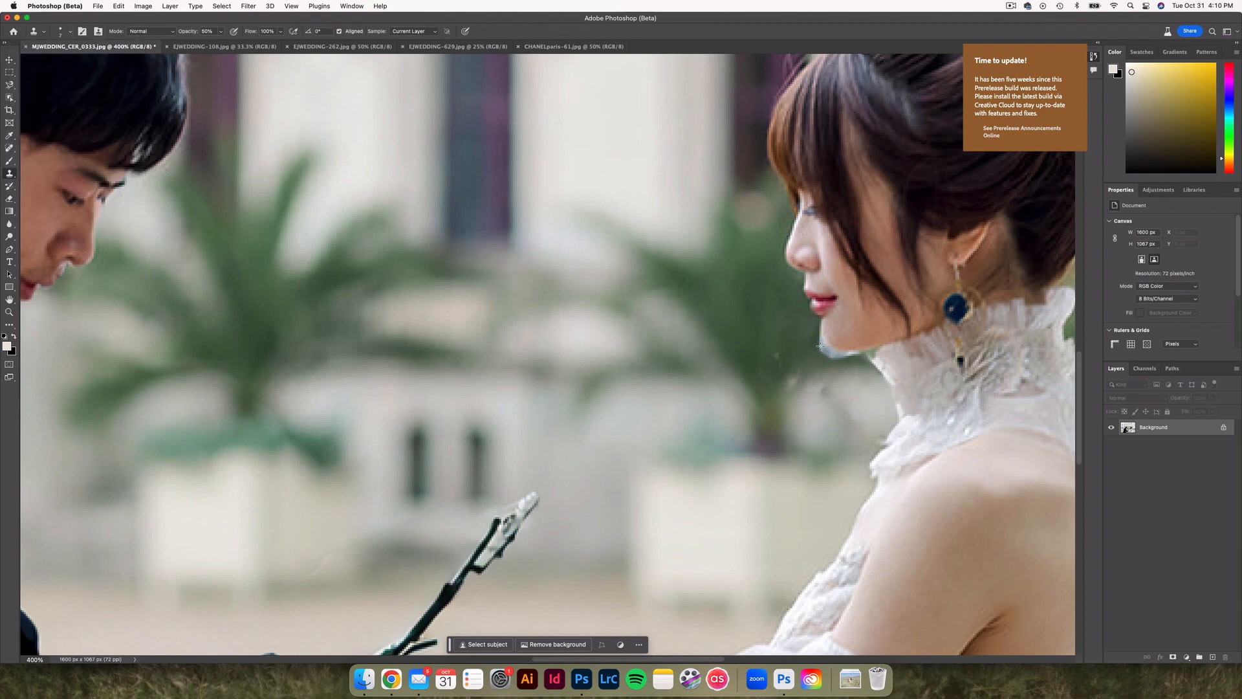
mouse_move(819, 345)
left_mouse_down()
mouse_move(855, 355)
mouse_move(820, 348)
mouse_move(833, 357)
mouse_move(817, 338)
mouse_move(854, 359)
mouse_move(831, 359)
mouse_move(854, 359)
mouse_move(833, 363)
mouse_move(819, 347)
mouse_move(858, 358)
left_mouse_up()
mouse_move(761, 301)
left_mouse_down()
mouse_move(781, 304)
mouse_move(750, 299)
mouse_move(754, 319)
mouse_move(750, 302)
mouse_move(771, 298)
left_mouse_up()
key("super+z")
left_click(751, 305)
Examine the retouched area around the bride's chin up close and the whole photo at 100%
key("super+0")
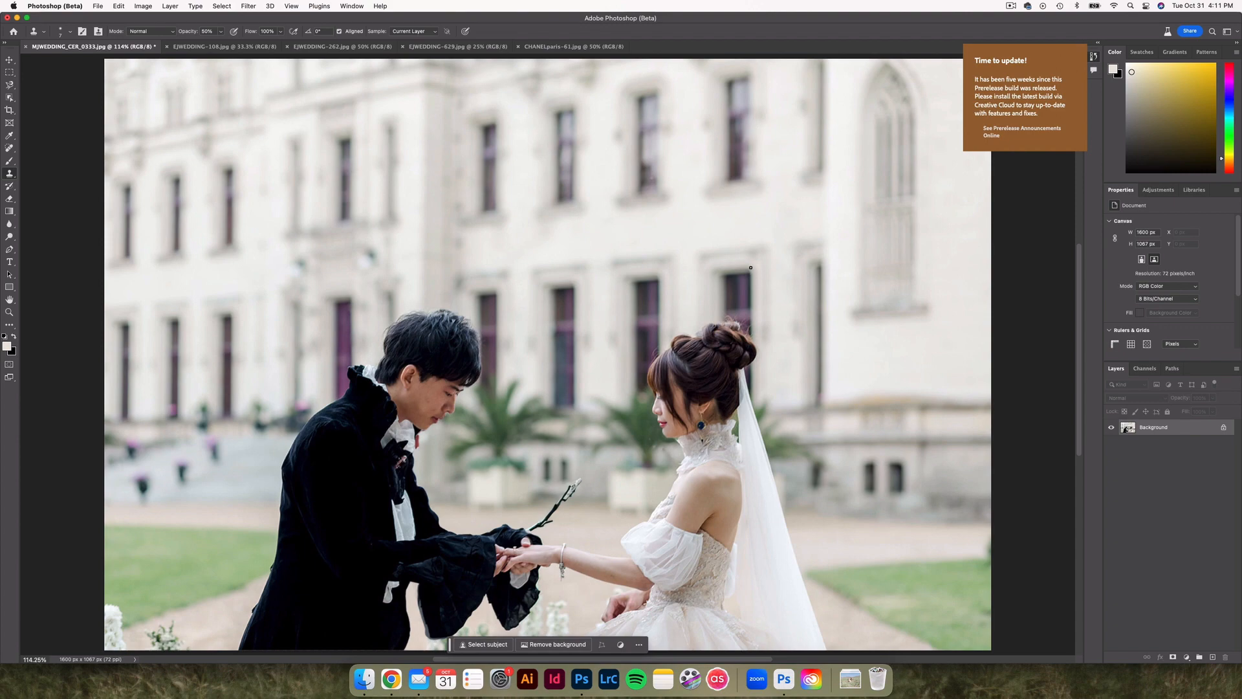
scroll(660, 492, "up", 5)
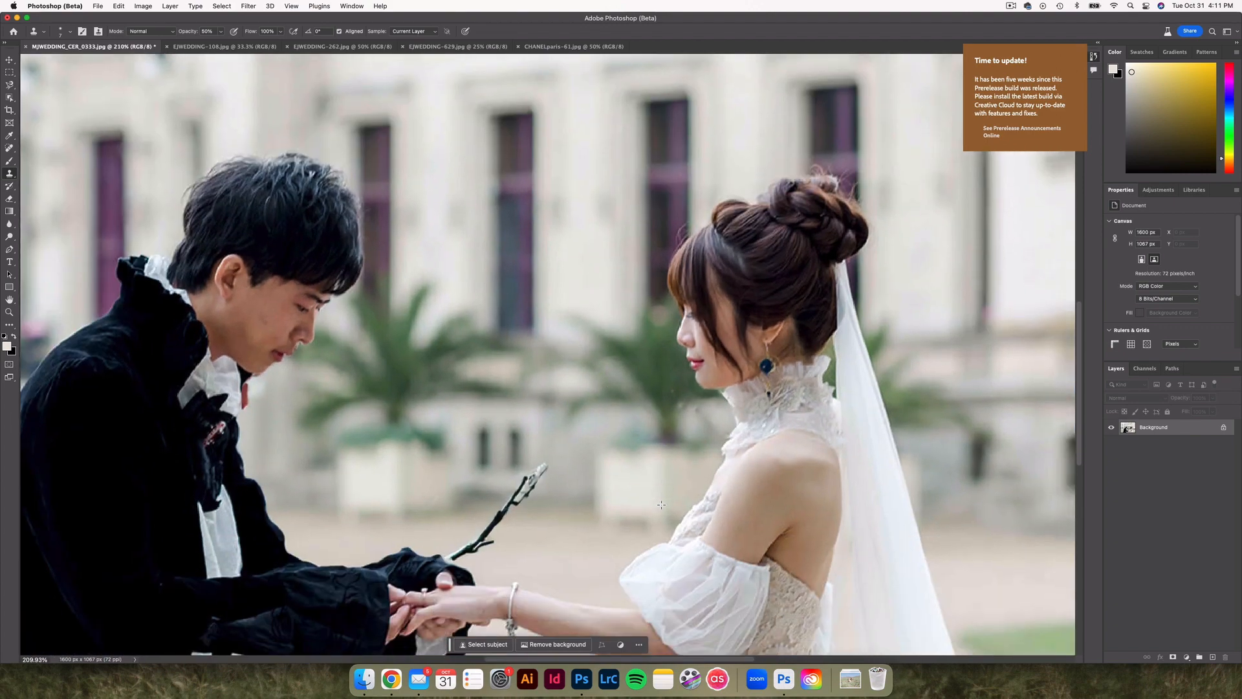
scroll(691, 445, "up", 4)
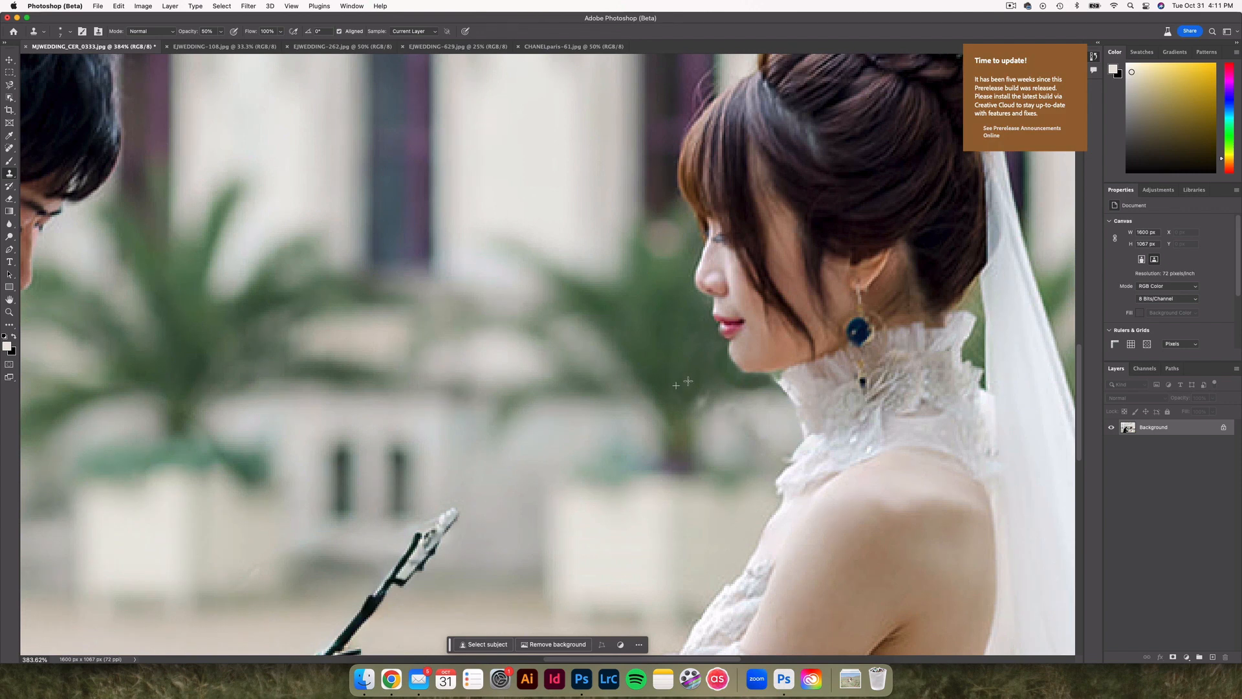
key("super+1")
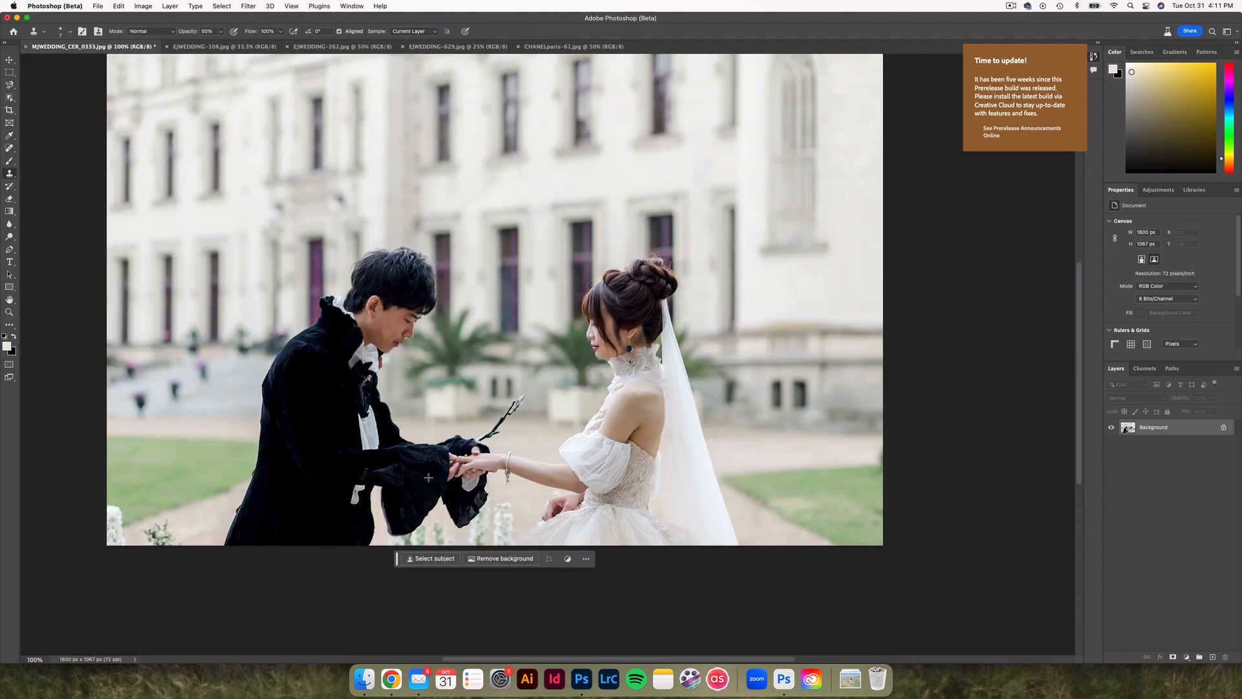
scroll(486, 442, "down", 4)
scroll(486, 442, "left", 5)
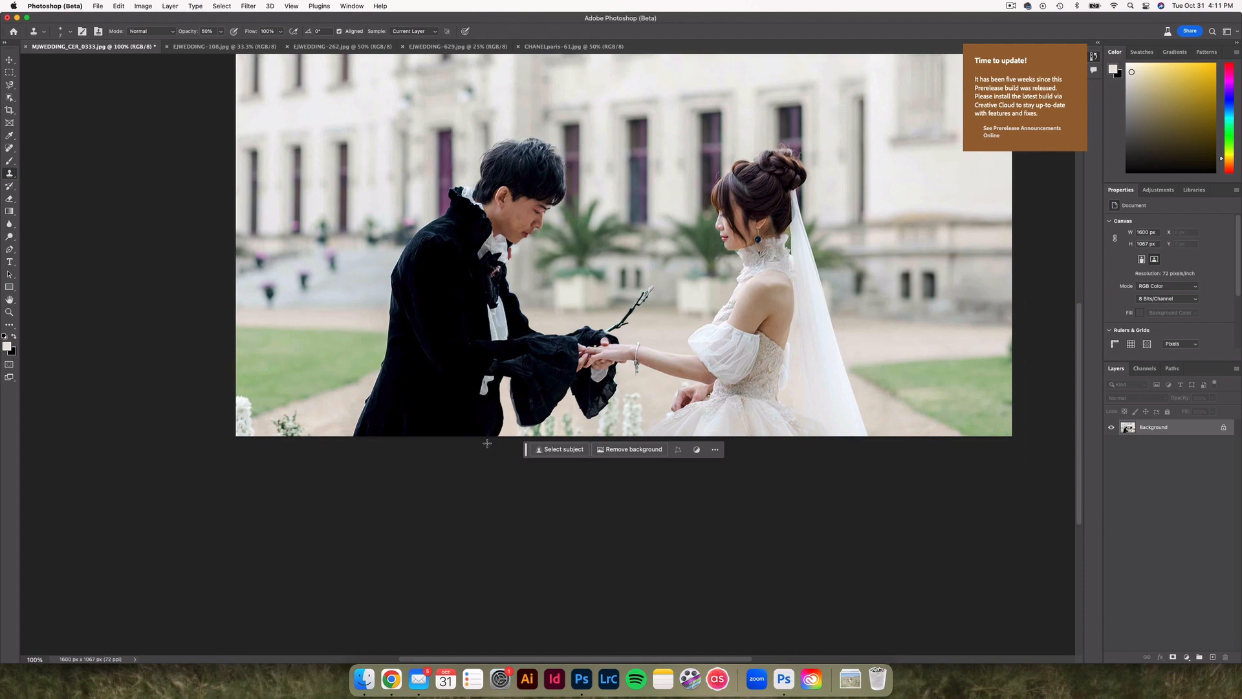
scroll(487, 442, "up", 3)
scroll(487, 443, "left", 1)
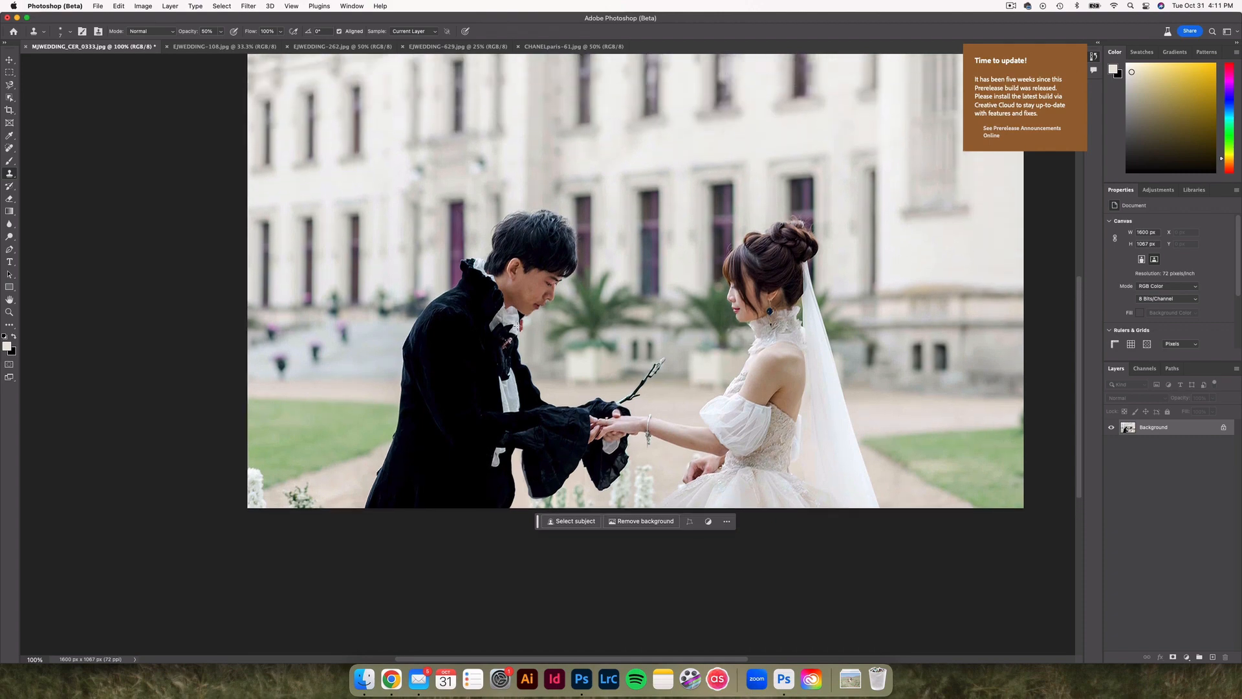
Clone nearby background over the light fringe beside the groom's mouth and the edge below his chin
scroll(518, 327, "up", 10)
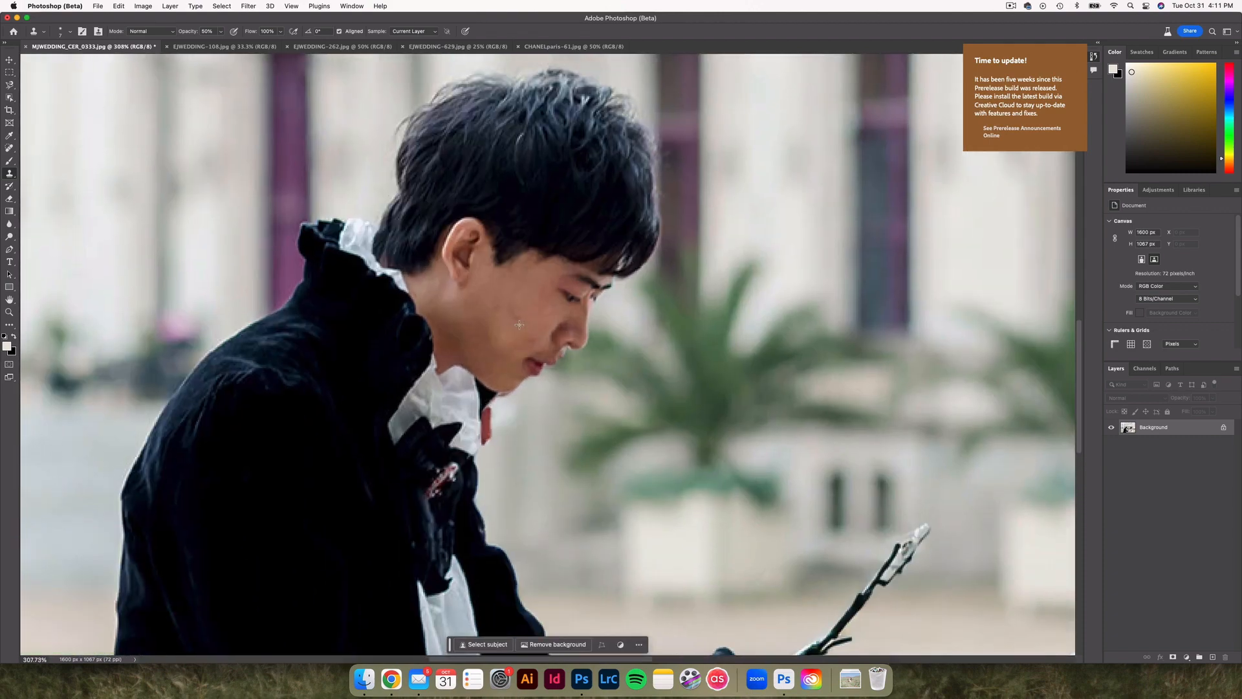
scroll(519, 324, "up", 6)
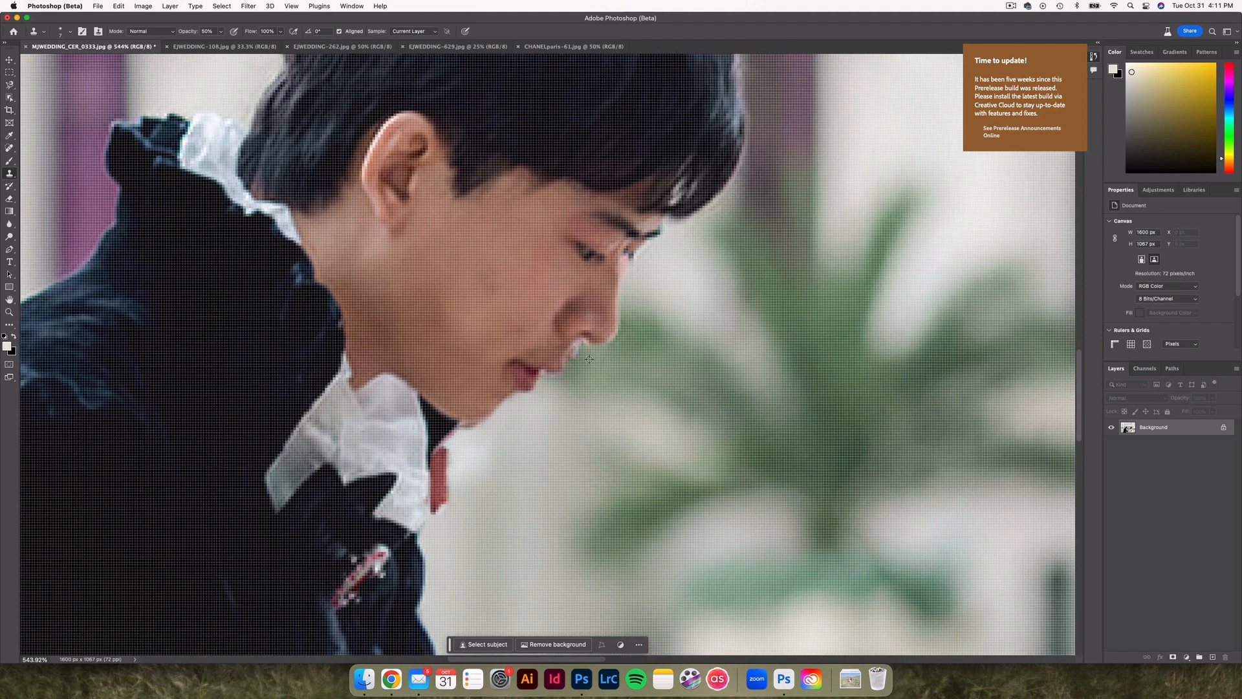
scroll(589, 359, "down", 1)
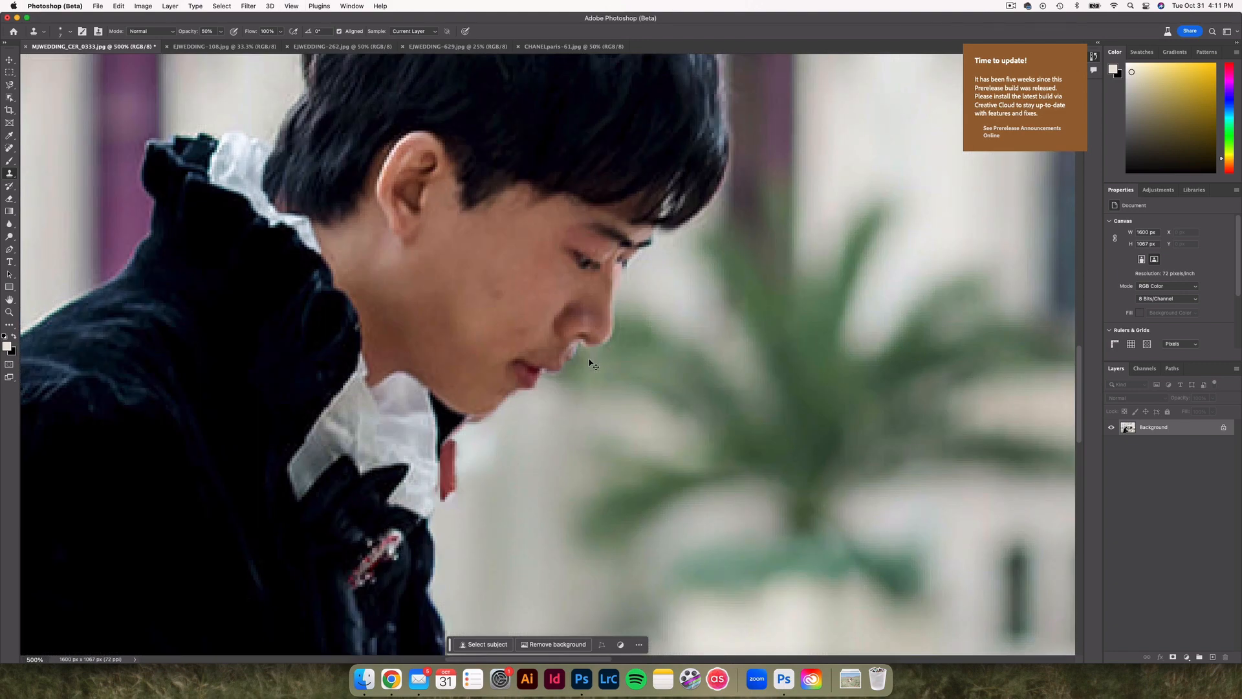
left_click(588, 359, "alt")
left_click_drag(580, 350, 578, 353)
left_click_drag(469, 422, 483, 425)
Review the overall retouched wedding photo at reduced size and at 100%
key("super+minus")
key("super+minus")
key("super+minus")
key("super+minus")
key("super+minus")
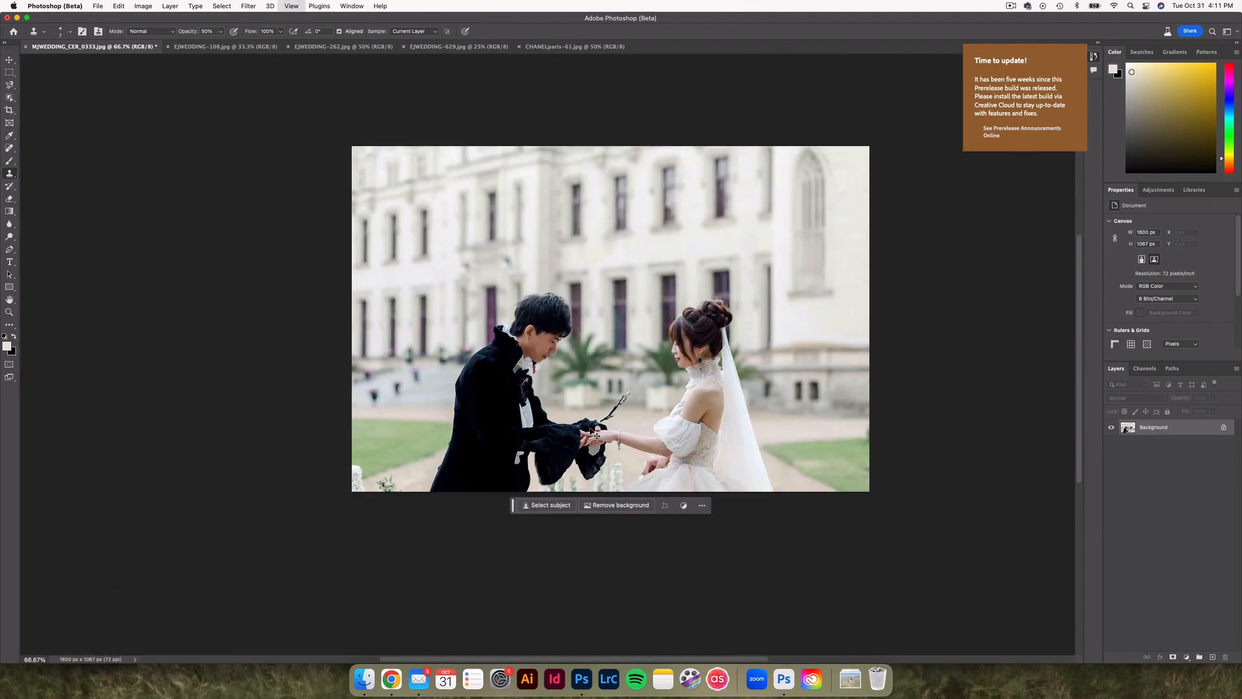
key("super+plus")
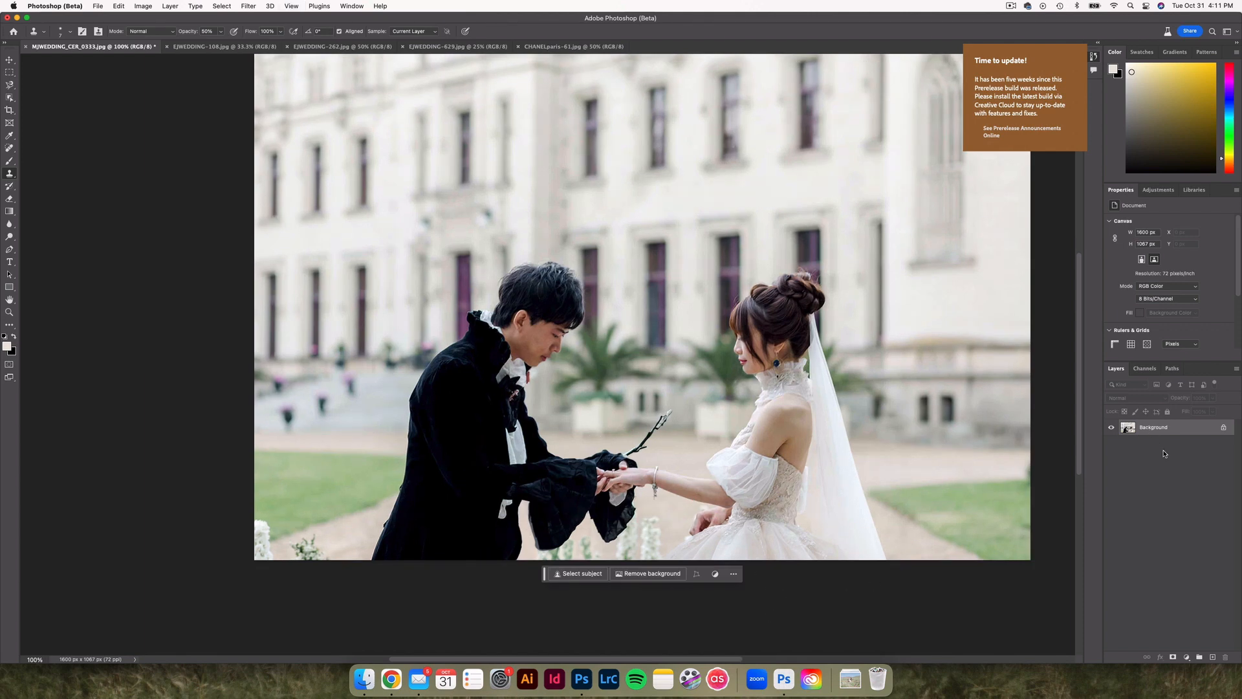
scroll(970, 493, "up", 4)
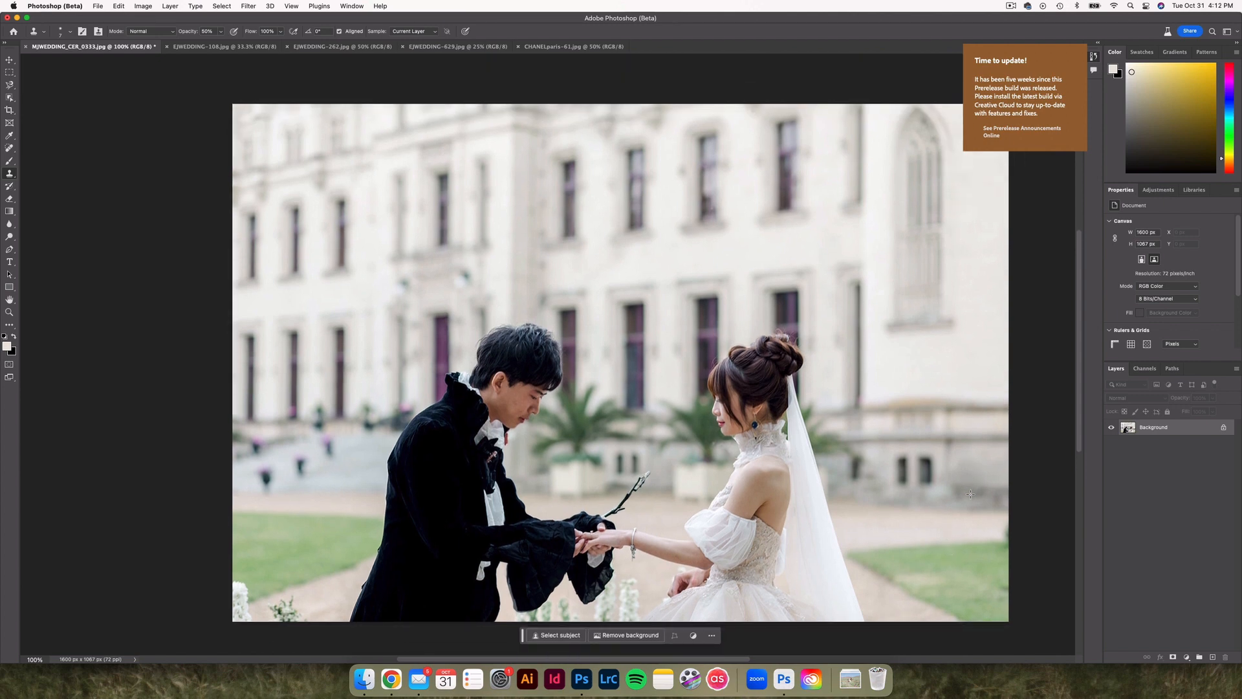
left_click(1009, 6)
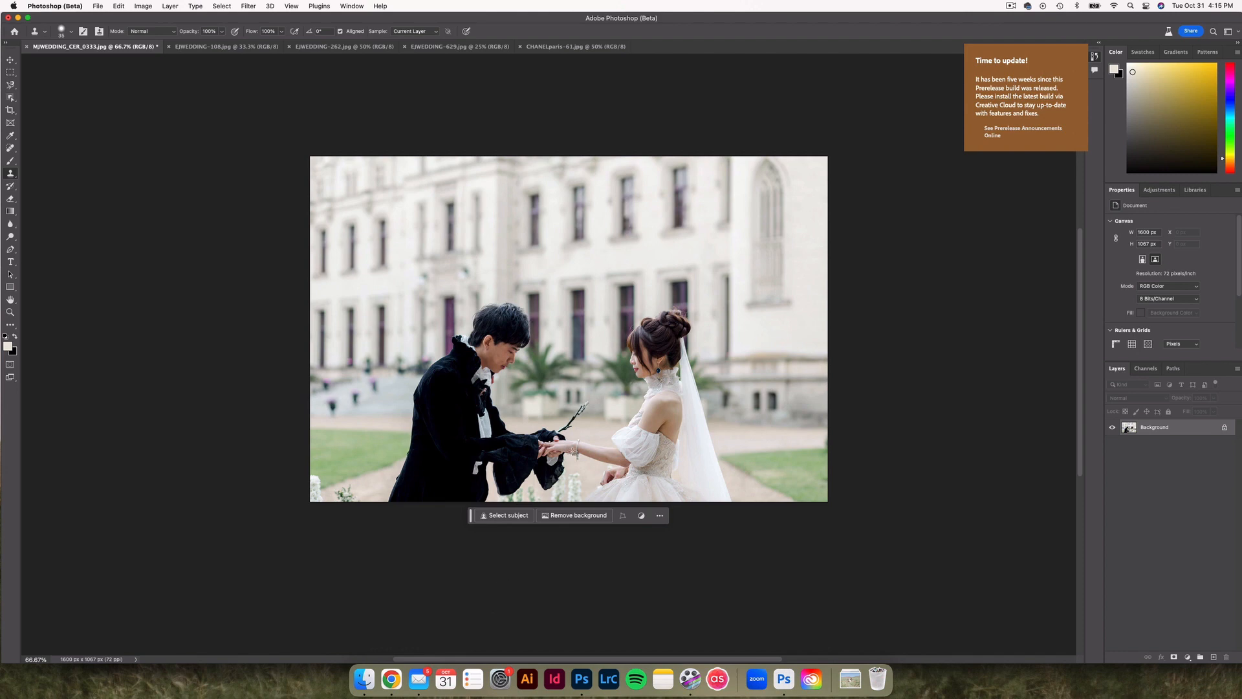
Clone the blurred background over the dark twig-like remnant above the couple's hands, using a 35 px brush at 100% opacity
scroll(572, 451, "up", 5)
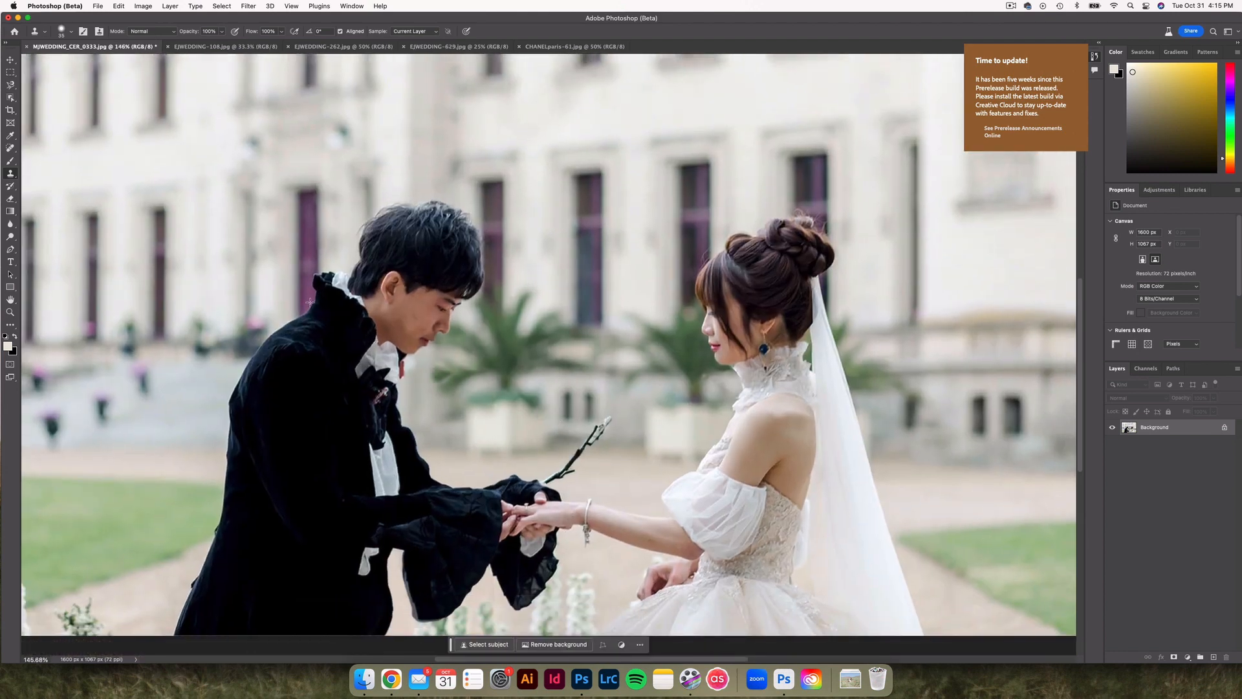
left_click(72, 32)
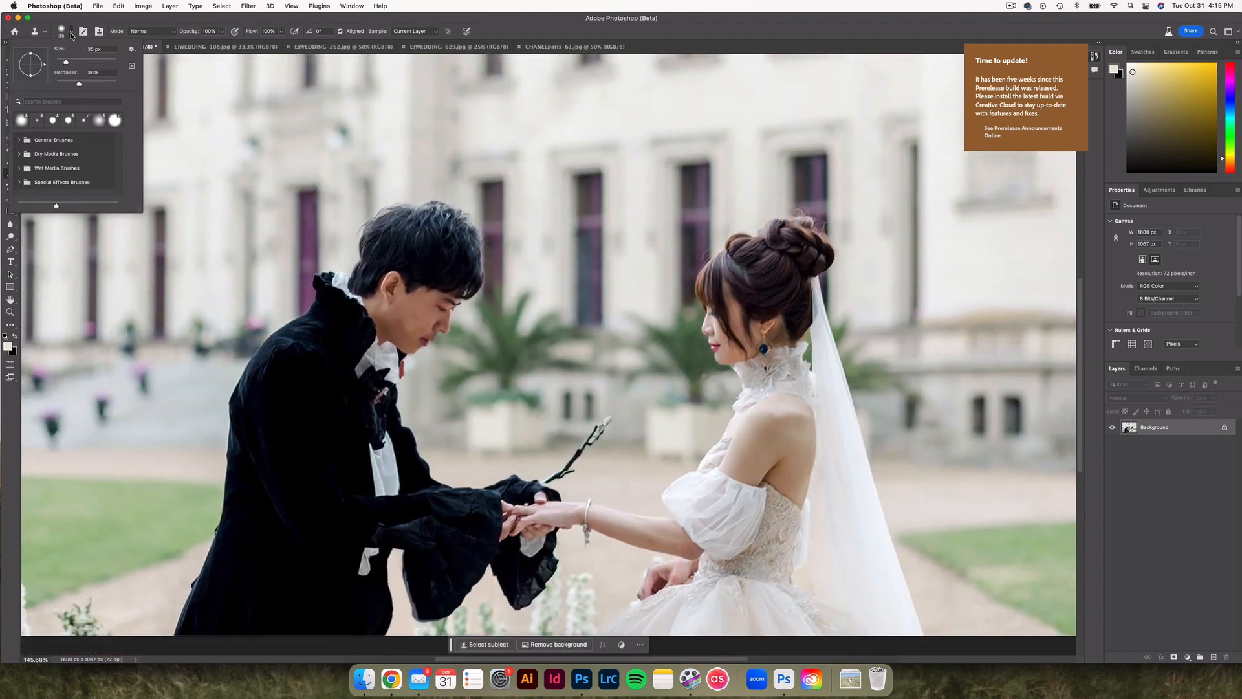
left_click(71, 33)
left_click(199, 30)
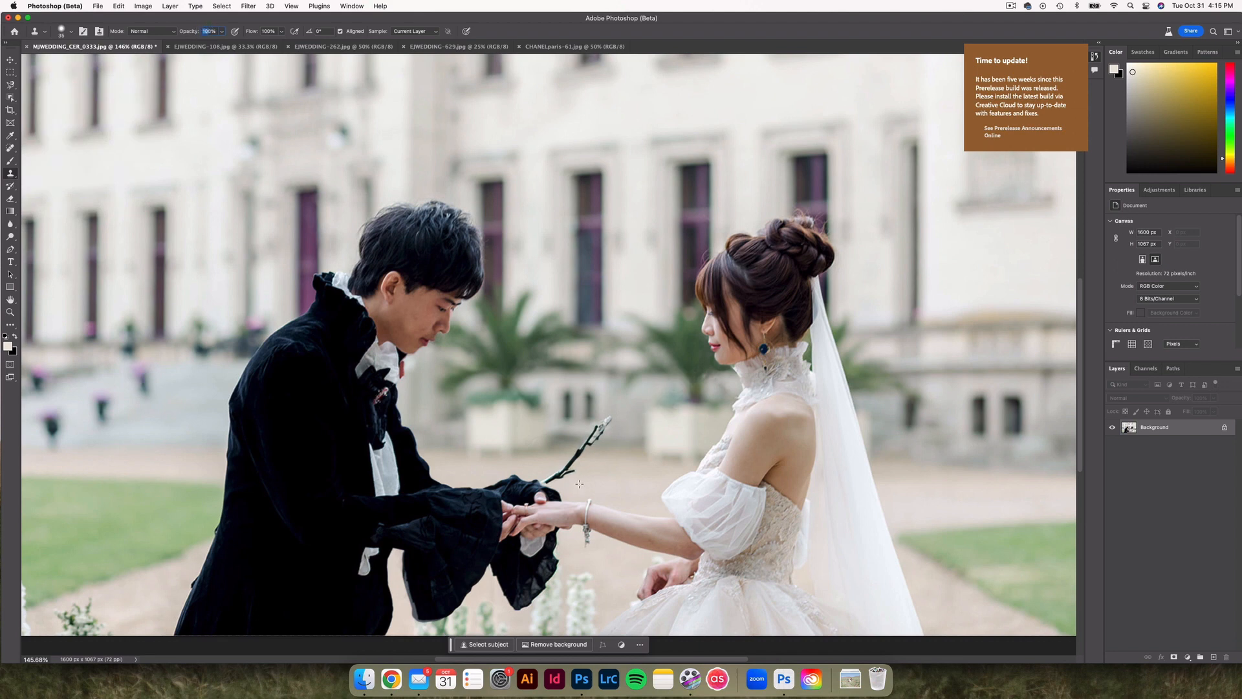
mouse_move(563, 486)
left_mouse_down()
mouse_move(549, 476)
mouse_move(596, 433)
left_mouse_up()
left_click(610, 456, "alt")
left_click(609, 407, "alt")
left_click(605, 423)
left_click(603, 428)
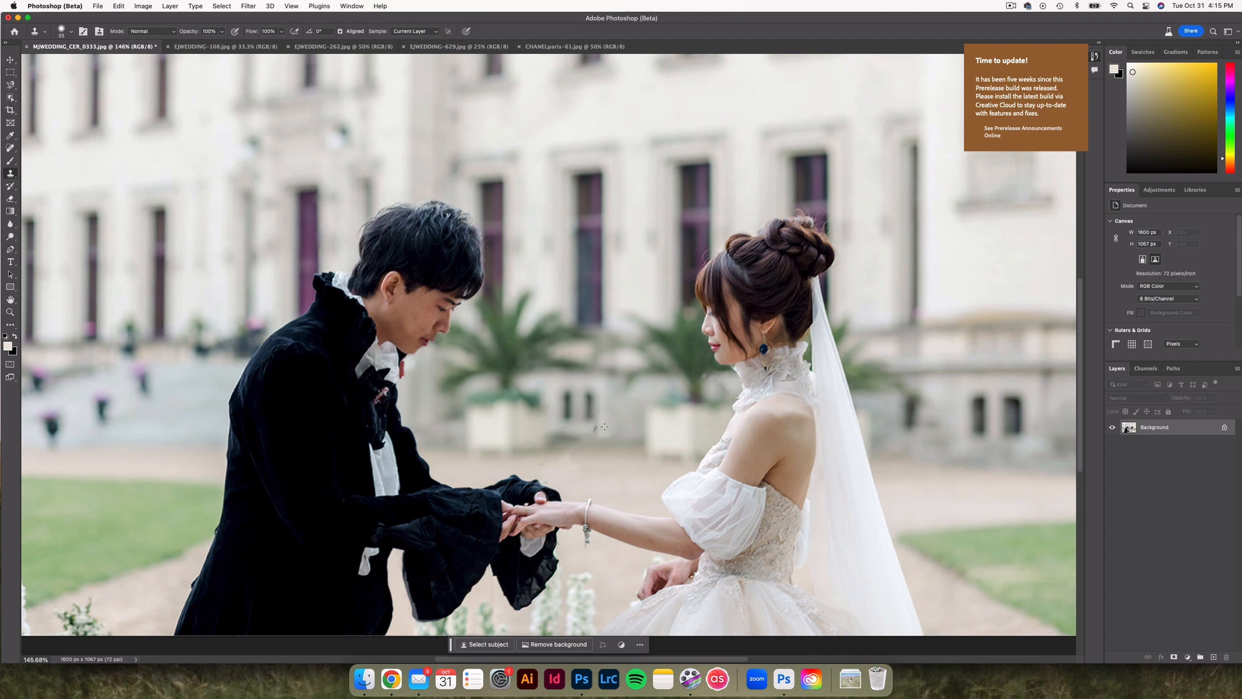